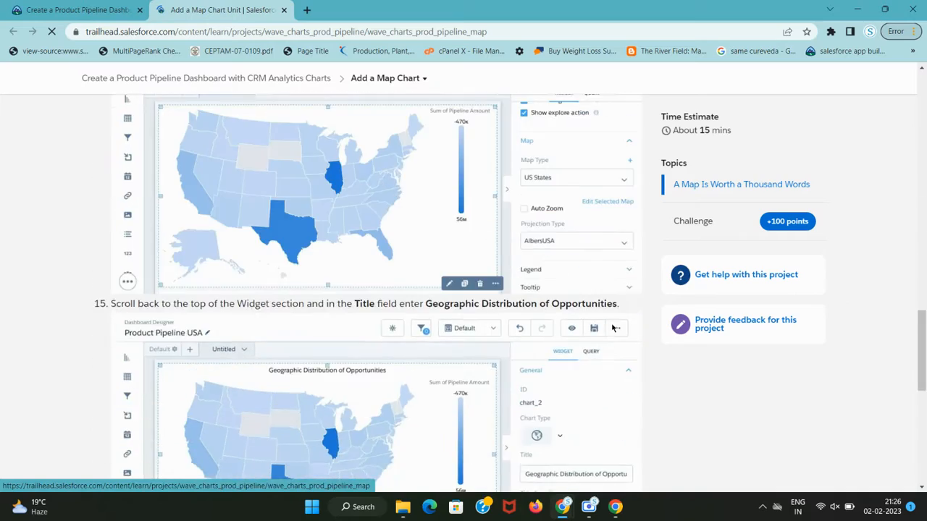
Launch the hands-on Salesforce org from the Verify Step section and open Analytics Studio in it.
{"action": "left_click", "coordinate": [592, 339]}
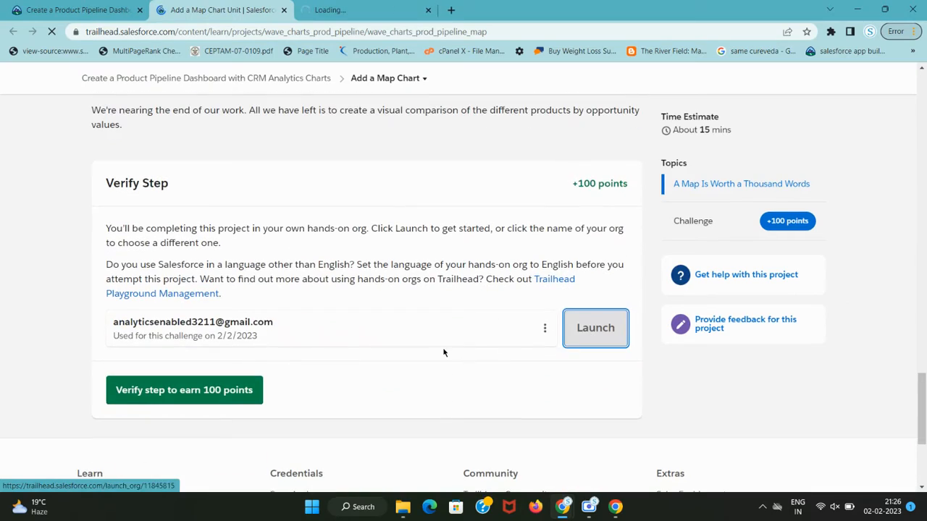
{"action": "scroll", "coordinate": [444, 352], "scroll_direction": "up", "scroll_amount": 20}
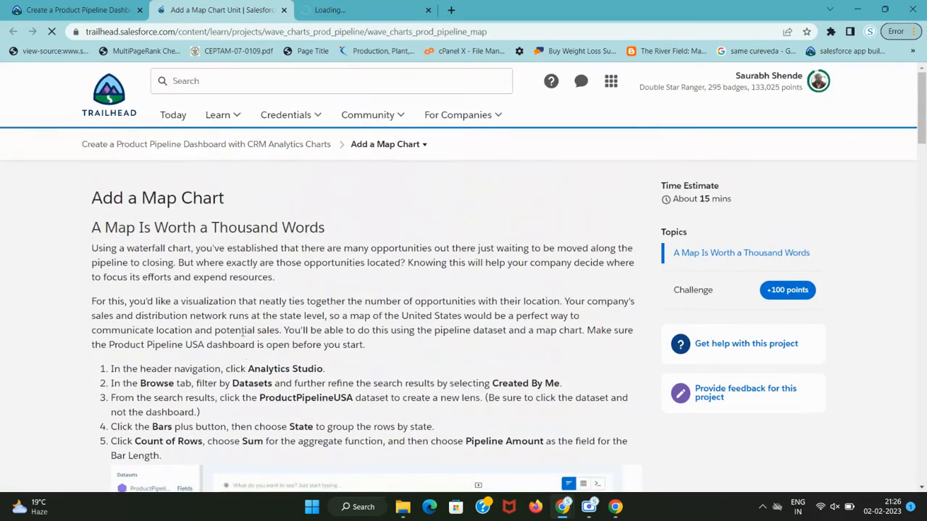
{"action": "left_click_drag", "start_coordinate": [249, 368], "coordinate": [340, 370]}
{"action": "key", "text": "ctrl+Tab"}
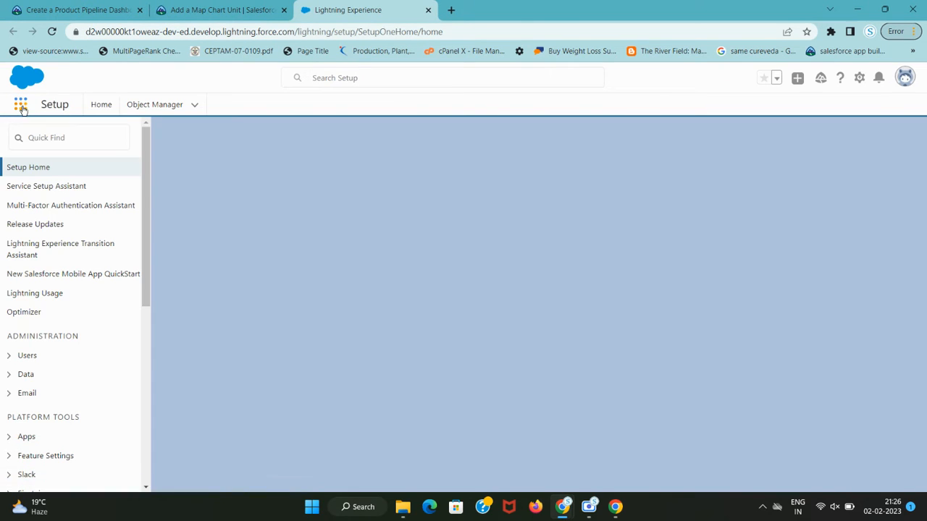
{"action": "left_click", "coordinate": [21, 106]}
{"action": "left_click", "coordinate": [62, 182]}
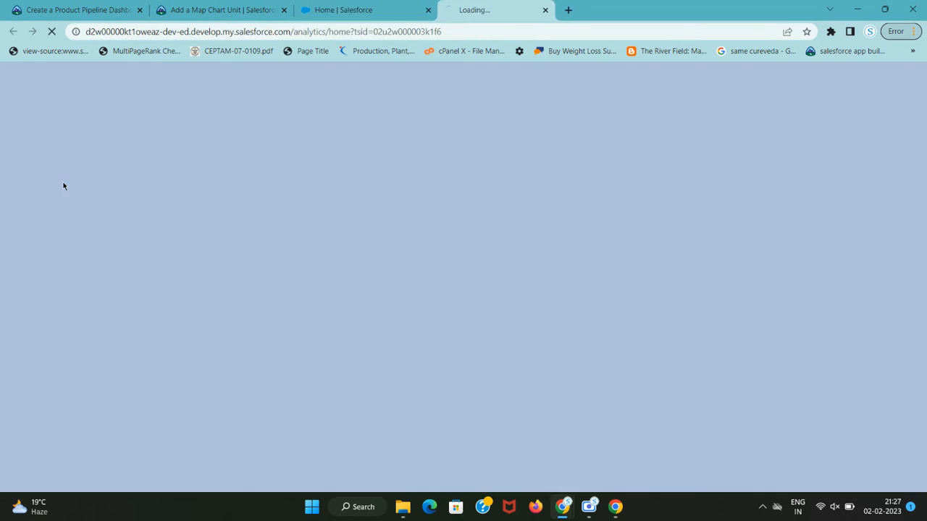
Place the Analytics Studio tab beside the Trailhead instructions and filter the browsed assets to datasets created by the current user.
{"action": "left_click_drag", "start_coordinate": [515, 14], "coordinate": [244, 5]}
{"action": "left_click", "coordinate": [244, 4]}
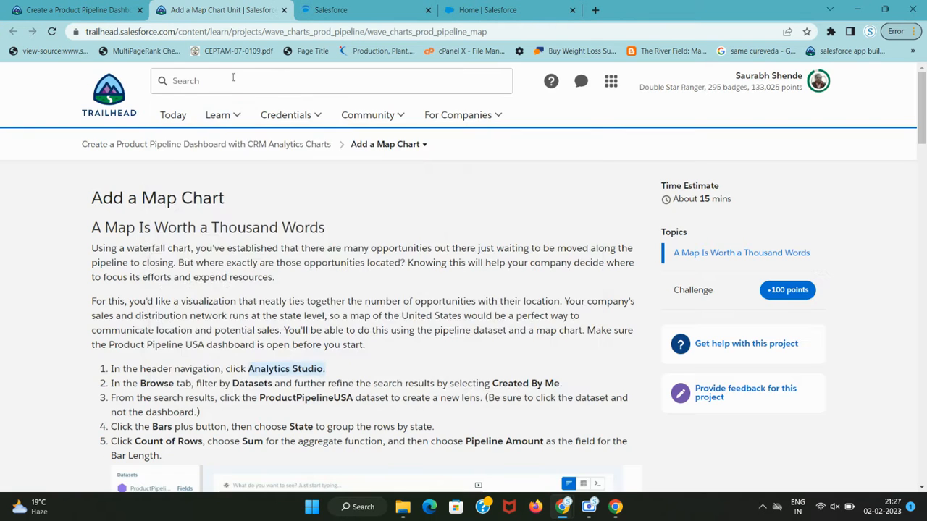
{"action": "scroll", "coordinate": [362, 290], "scroll_direction": "down", "scroll_amount": 2}
{"action": "left_click_drag", "start_coordinate": [125, 262], "coordinate": [566, 262]}
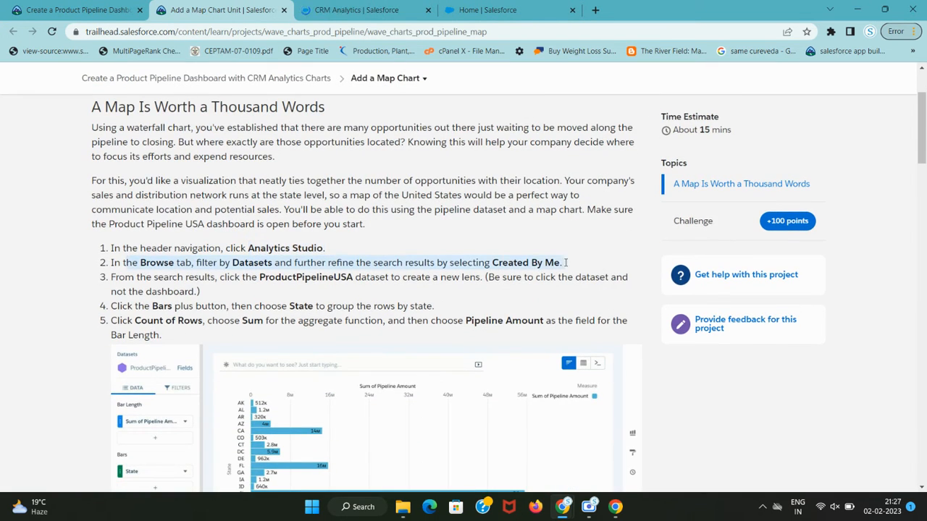
{"action": "key", "text": "ctrl+Tab"}
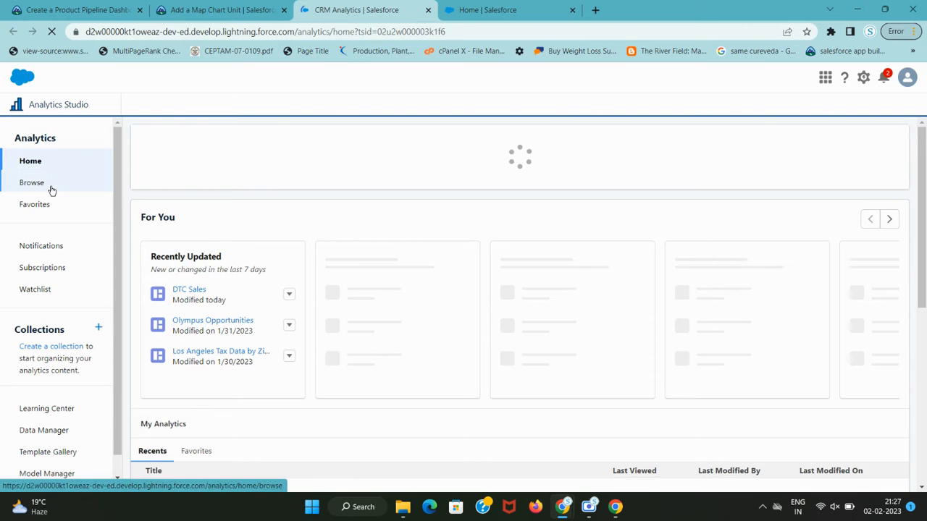
{"action": "left_click", "coordinate": [50, 190]}
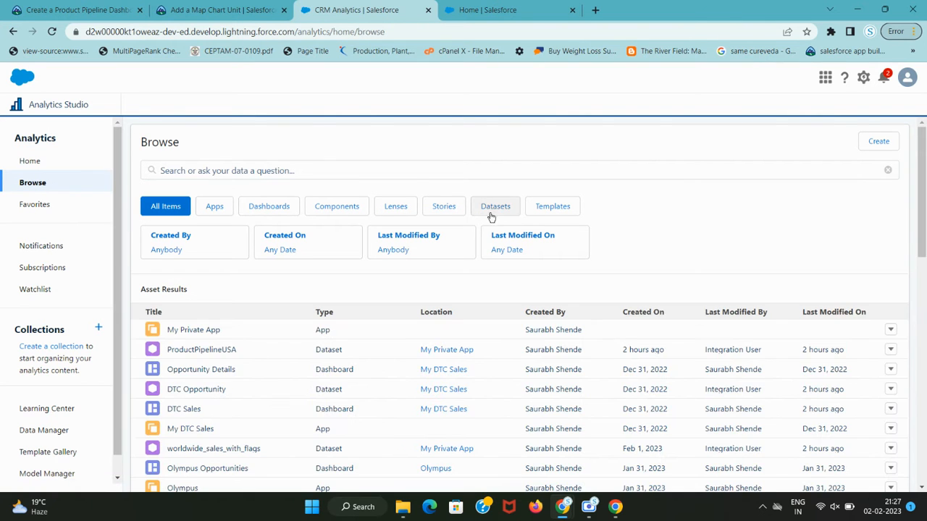
{"action": "left_click", "coordinate": [510, 208]}
{"action": "left_click", "coordinate": [452, 250]}
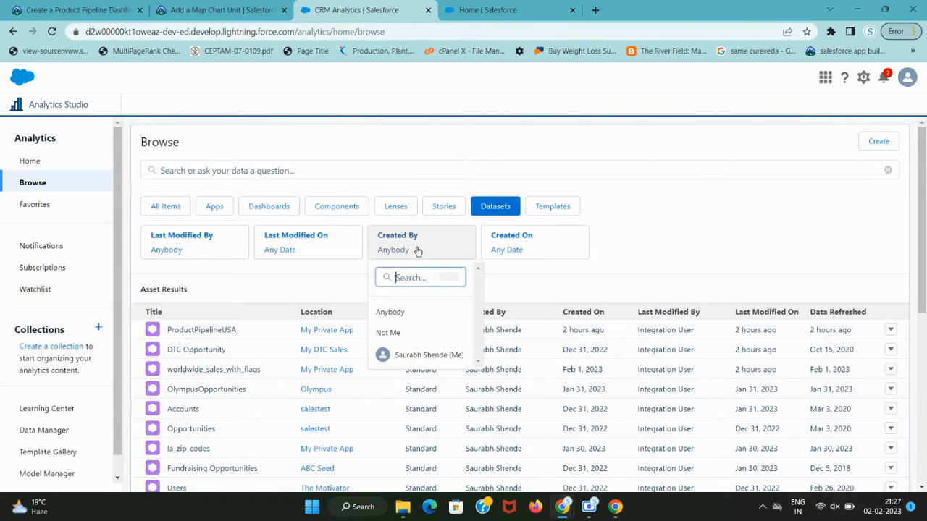
{"action": "left_click", "coordinate": [413, 355]}
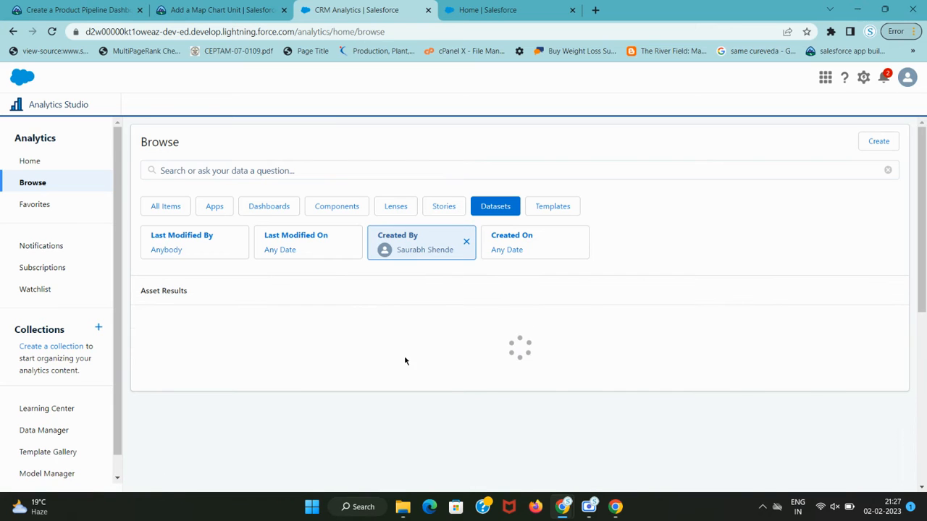
Open the ProductPipelineUSA dataset as a new lens and check the matching Trailhead instruction.
{"action": "left_click", "coordinate": [201, 331]}
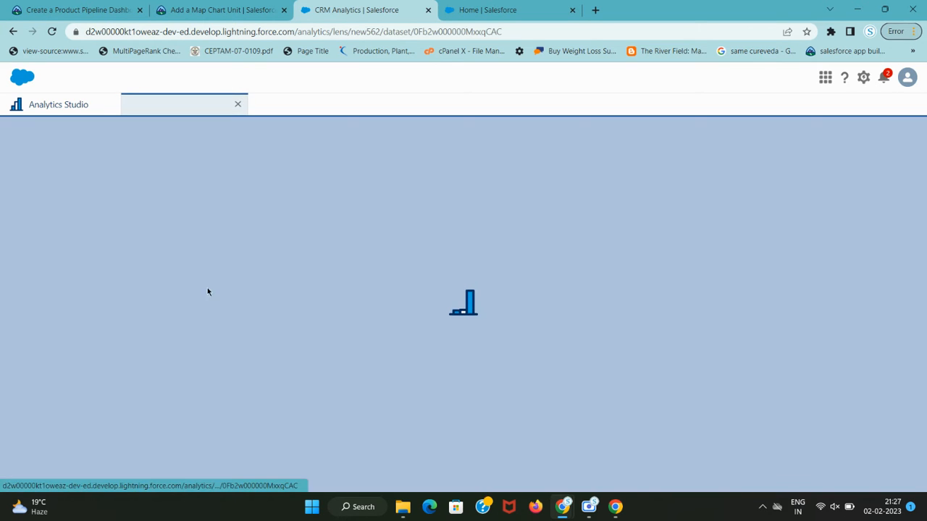
{"action": "left_click", "coordinate": [230, 7]}
{"action": "left_click_drag", "start_coordinate": [242, 279], "coordinate": [390, 295]}
{"action": "key", "text": "ctrl+Tab"}
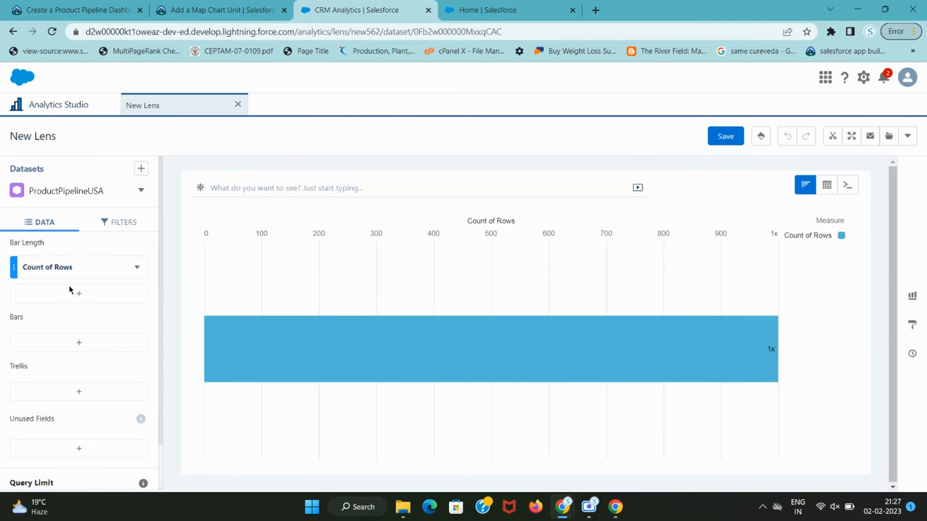
Group the lens bars by the State field.
{"action": "left_click", "coordinate": [76, 345]}
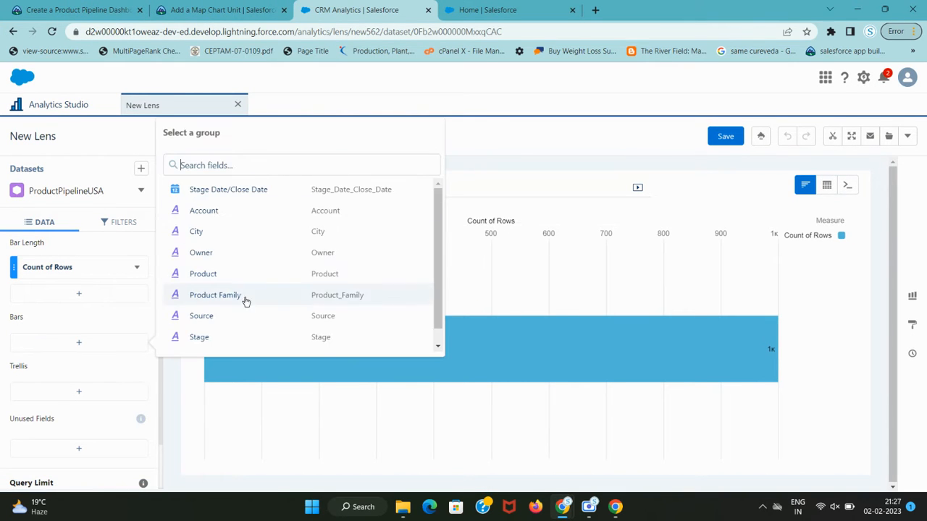
{"action": "scroll", "coordinate": [225, 326], "scroll_direction": "down", "scroll_amount": 1}
{"action": "left_click", "coordinate": [203, 346]}
Check the measure instructions in Trailhead and add Sum of Pipeline Amount as a second bar length measure in the lens.
{"action": "key", "text": "ctrl+shift+Tab"}
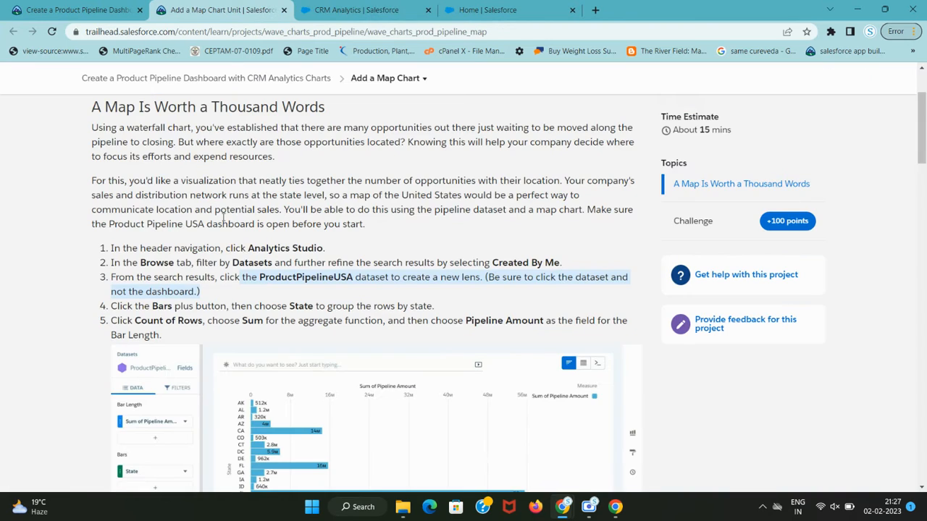
{"action": "left_click_drag", "start_coordinate": [111, 305], "coordinate": [540, 322]}
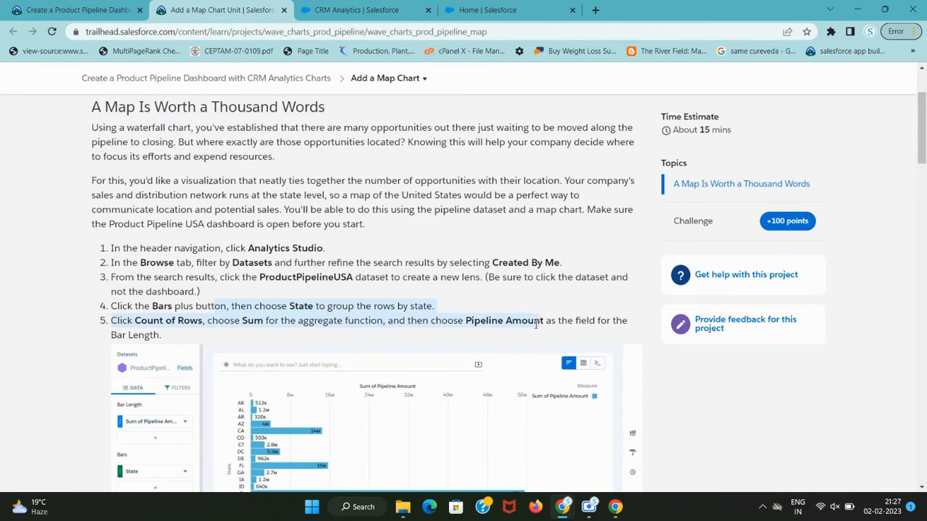
{"action": "key", "text": "ctrl+Tab"}
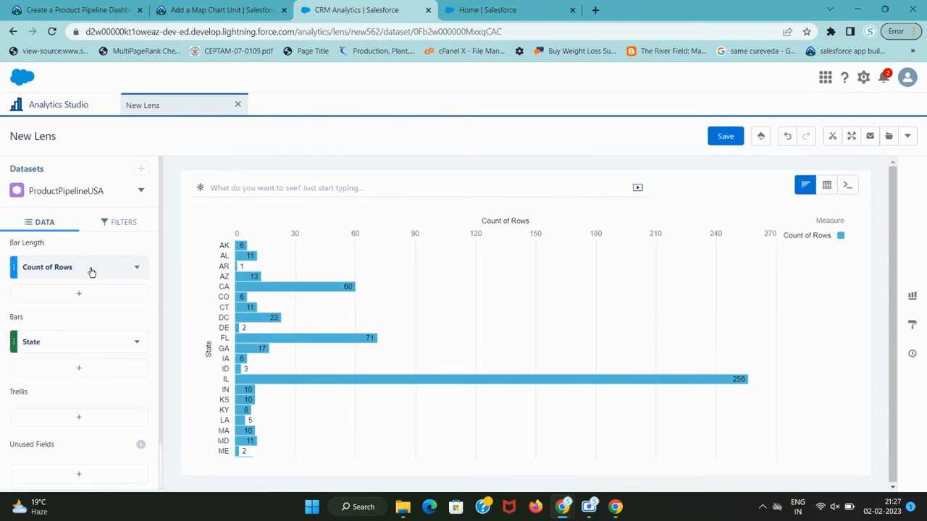
{"action": "left_click", "coordinate": [87, 297]}
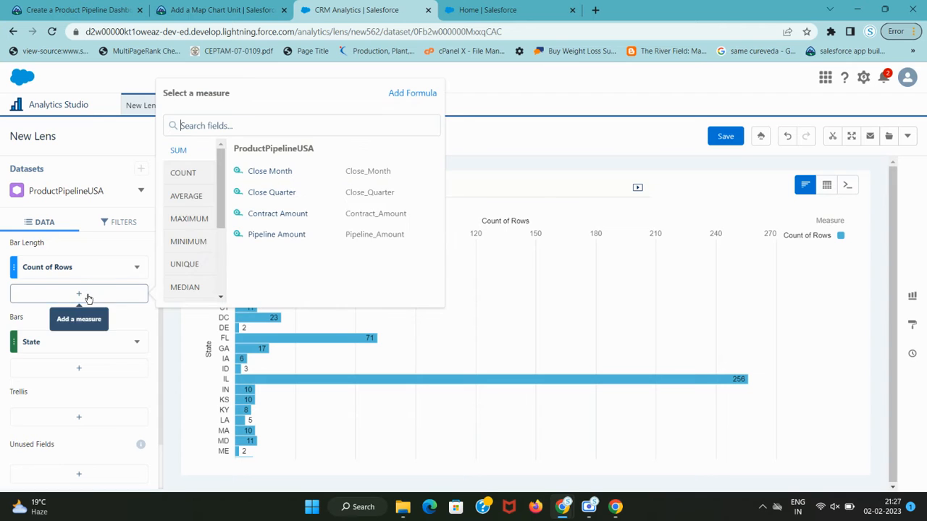
{"action": "left_click", "coordinate": [276, 234]}
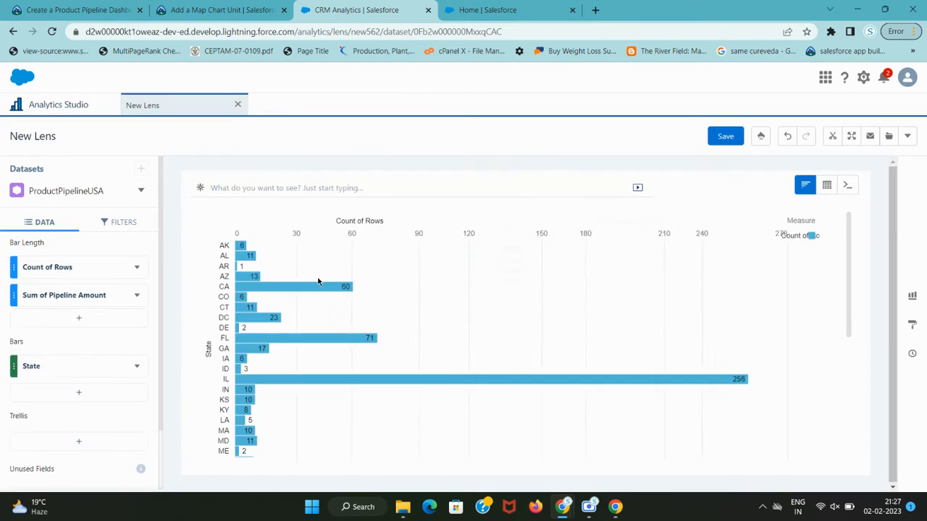
{"action": "key", "text": "ctrl+shift+Tab"}
{"action": "key", "text": "ctrl+Tab"}
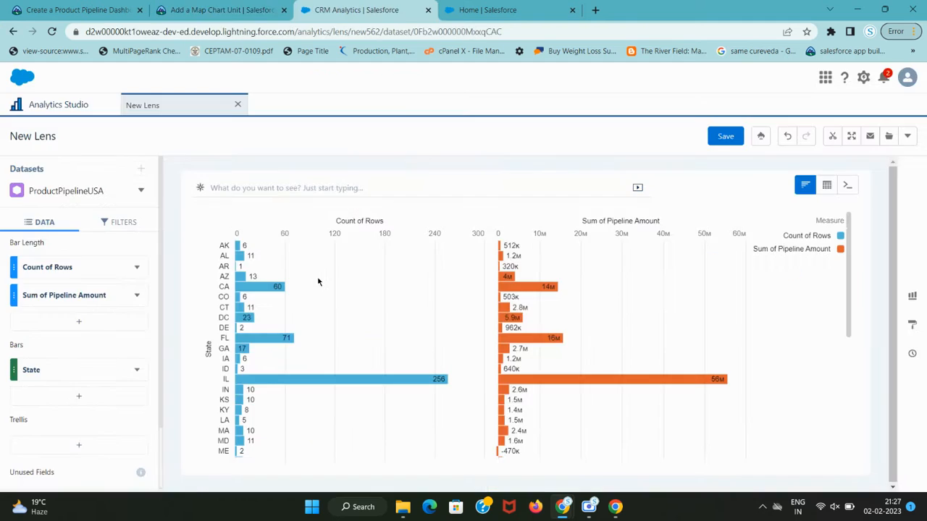
Delete the extra Sum of Pipeline Amount measure from the lens's bar length.
{"action": "mouse_move", "coordinate": [557, 290]}
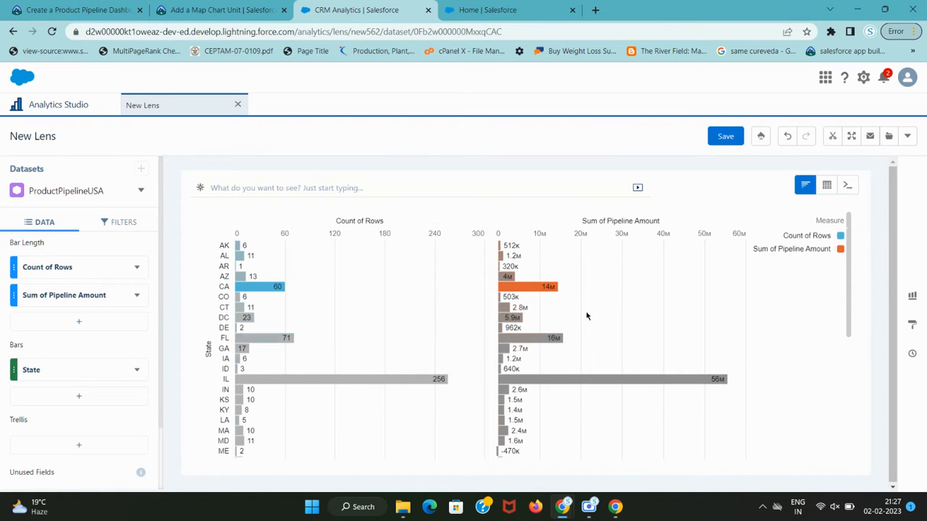
{"action": "left_click", "coordinate": [137, 294]}
{"action": "left_click", "coordinate": [156, 268]}
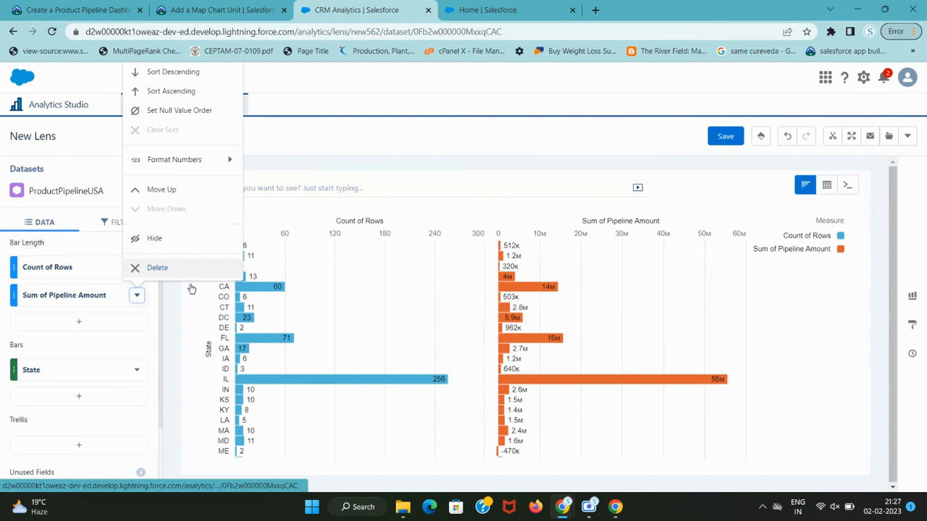
{"action": "key", "text": "ctrl+shift+Tab"}
{"action": "key", "text": "ctrl+Tab"}
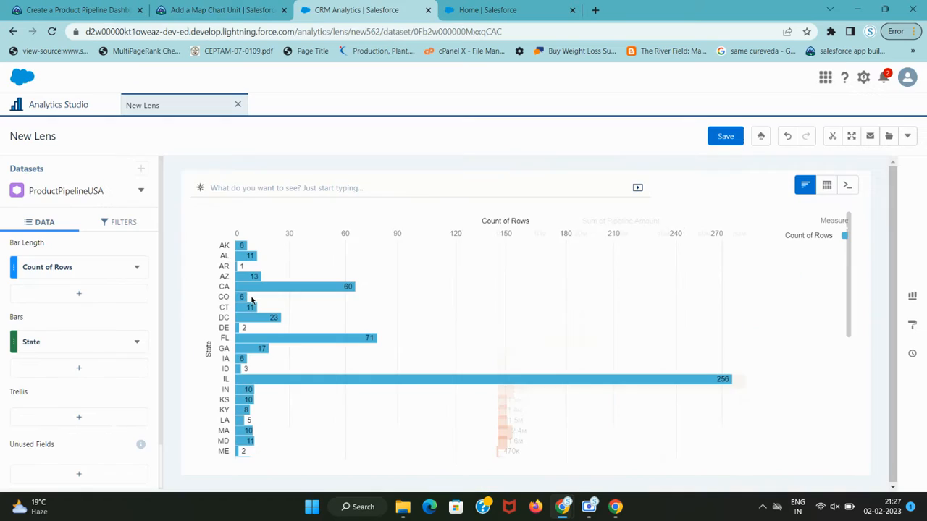
Change the Count of Rows bar length measure to the Sum of Pipeline Amount.
{"action": "left_click", "coordinate": [135, 270]}
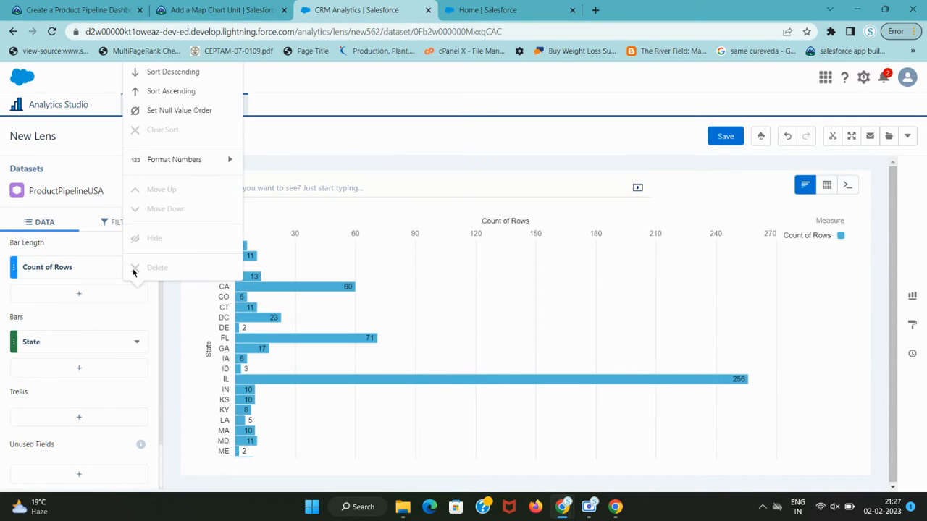
{"action": "left_click", "coordinate": [71, 269]}
{"action": "left_click", "coordinate": [169, 325]}
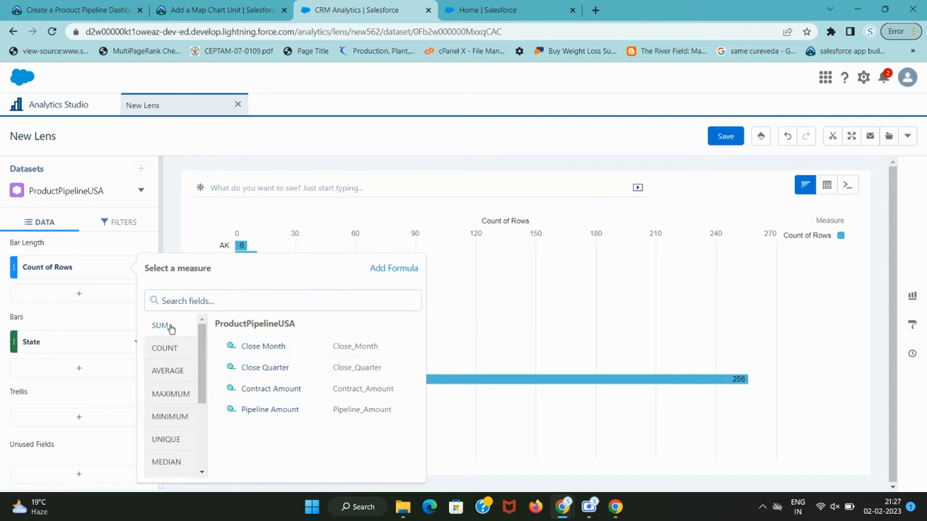
{"action": "left_click", "coordinate": [274, 409]}
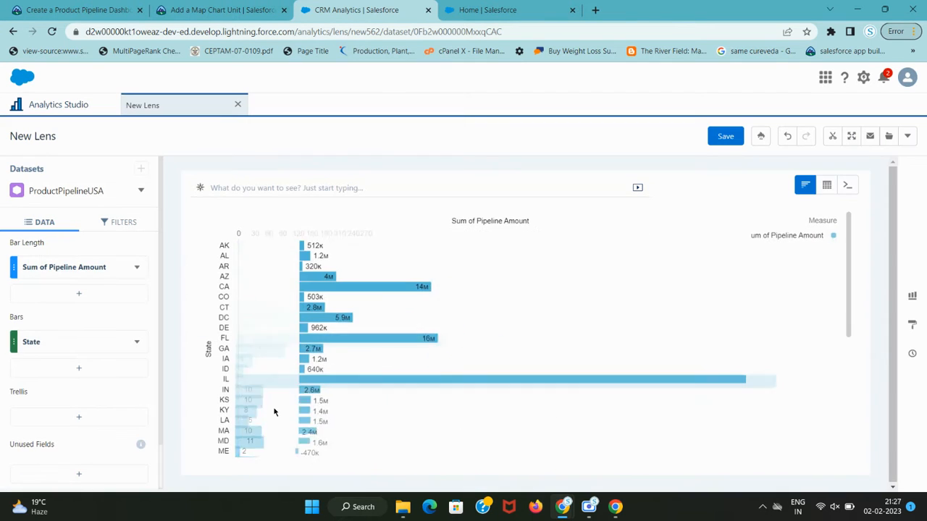
Copy the step name State_1 from instruction 6 on the Trailhead page and return to the lens.
{"action": "key", "text": "ctrl+shift+Tab"}
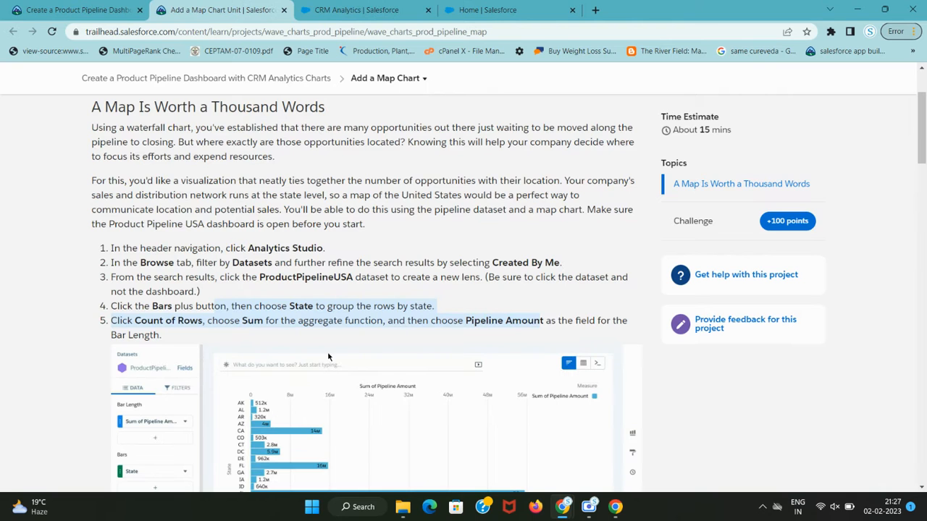
{"action": "scroll", "coordinate": [289, 338], "scroll_direction": "down", "scroll_amount": 4}
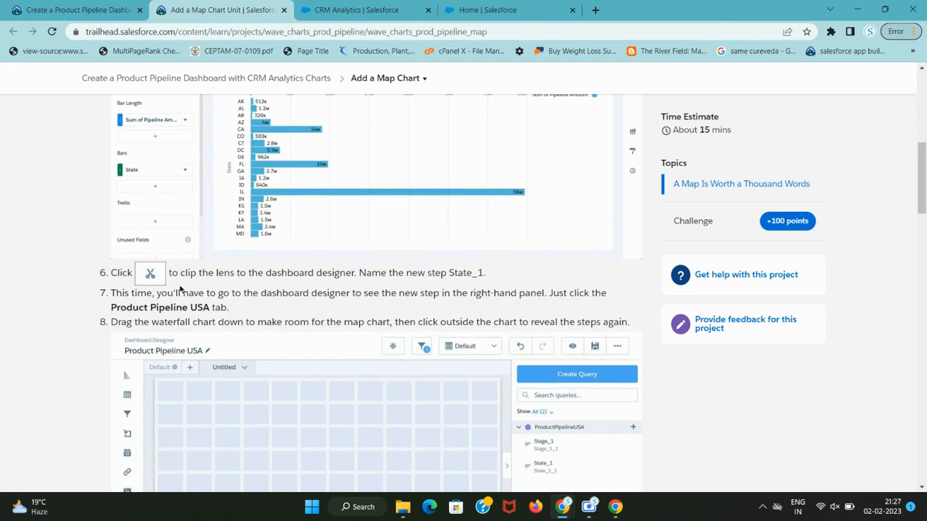
{"action": "left_click_drag", "start_coordinate": [184, 274], "coordinate": [485, 273]}
{"action": "key", "text": "ctrl+c"}
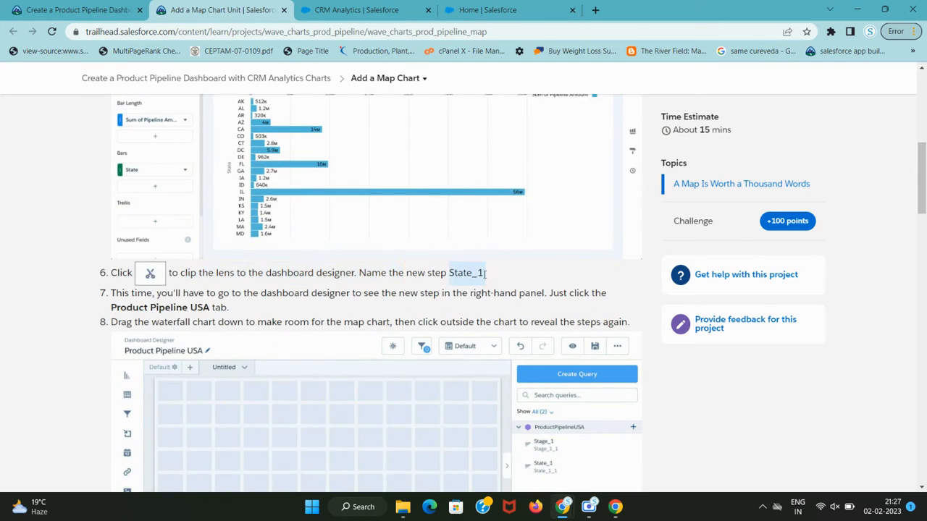
{"action": "key", "text": "ctrl+Tab"}
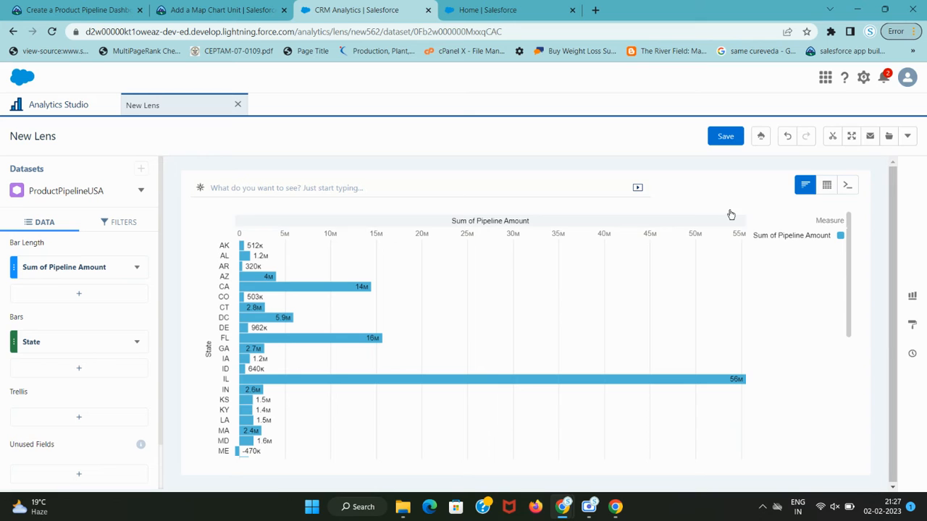
Clip the lens to the dashboard designer with the display label State_1.
{"action": "left_click", "coordinate": [832, 137]}
{"action": "left_click", "coordinate": [826, 182]}
{"action": "key", "text": "ctrl+v"}
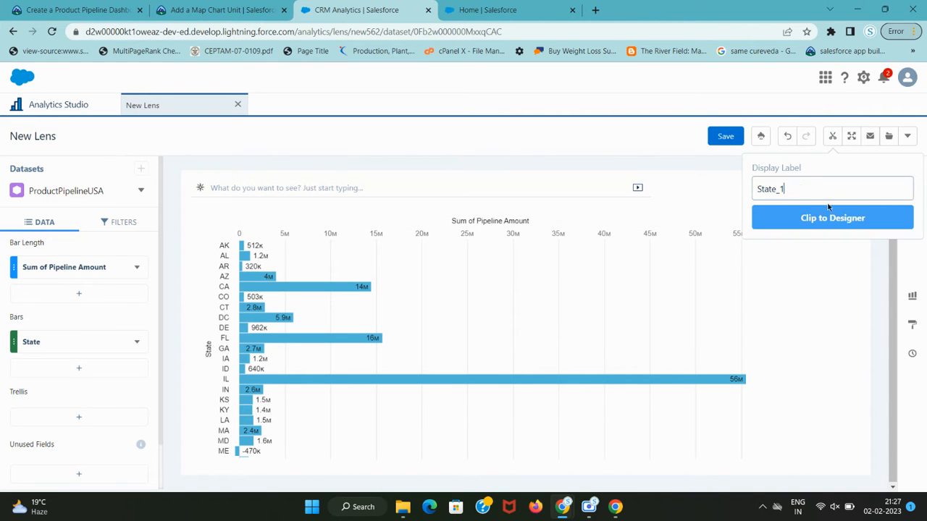
{"action": "left_click", "coordinate": [772, 215]}
Check instructions 7 and 8 on the Trailhead page, place State_1 on the dashboard canvas, and widen its bar chart to the full canvas width.
{"action": "key", "text": "ctrl+shift+Tab"}
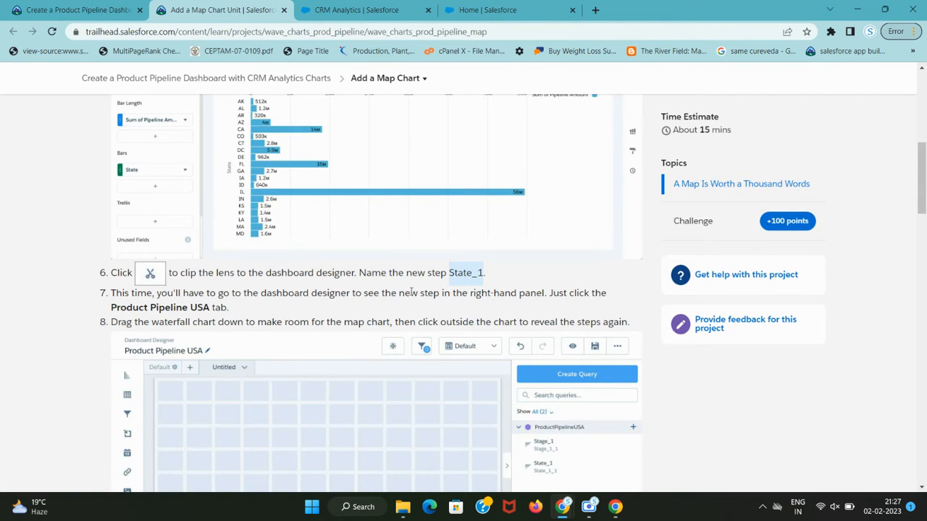
{"action": "scroll", "coordinate": [330, 305], "scroll_direction": "down", "scroll_amount": 2}
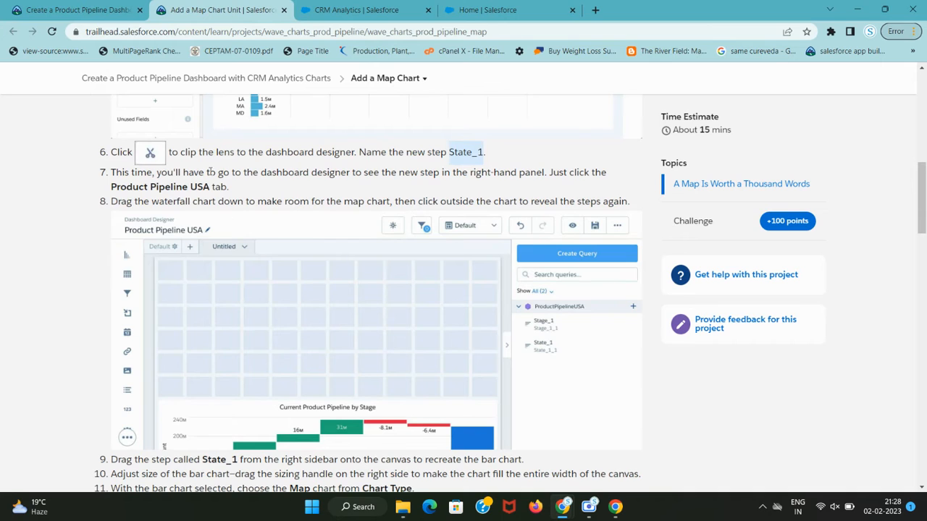
{"action": "left_click_drag", "start_coordinate": [239, 172], "coordinate": [575, 190]}
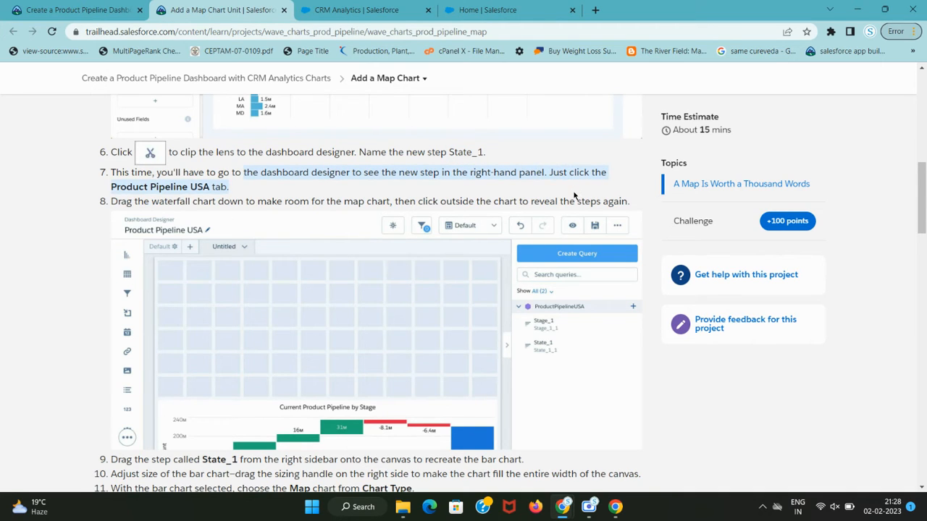
{"action": "key", "text": "ctrl+Tab"}
{"action": "left_click_drag", "start_coordinate": [825, 269], "coordinate": [715, 434]}
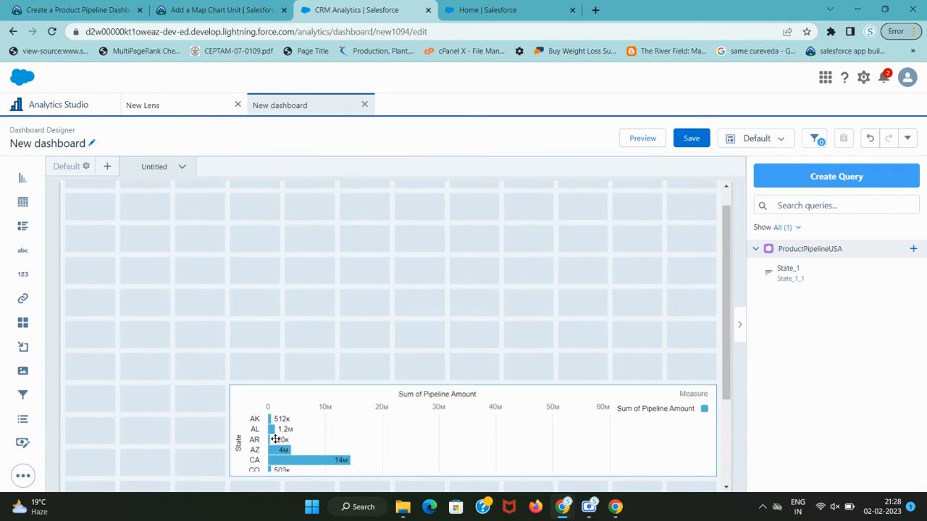
{"action": "left_click", "coordinate": [230, 435]}
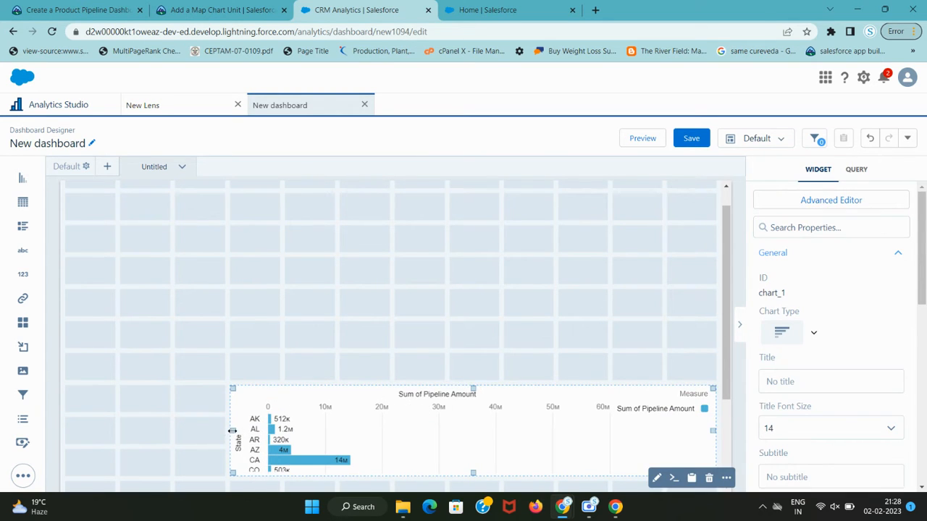
{"action": "left_click_drag", "start_coordinate": [231, 430], "coordinate": [90, 438]}
Following Trailhead instruction 8, change the State_1 bar chart to a Waterfall chart and extend its upper edge by one grid row.
{"action": "key", "text": "ctrl+shift+Tab"}
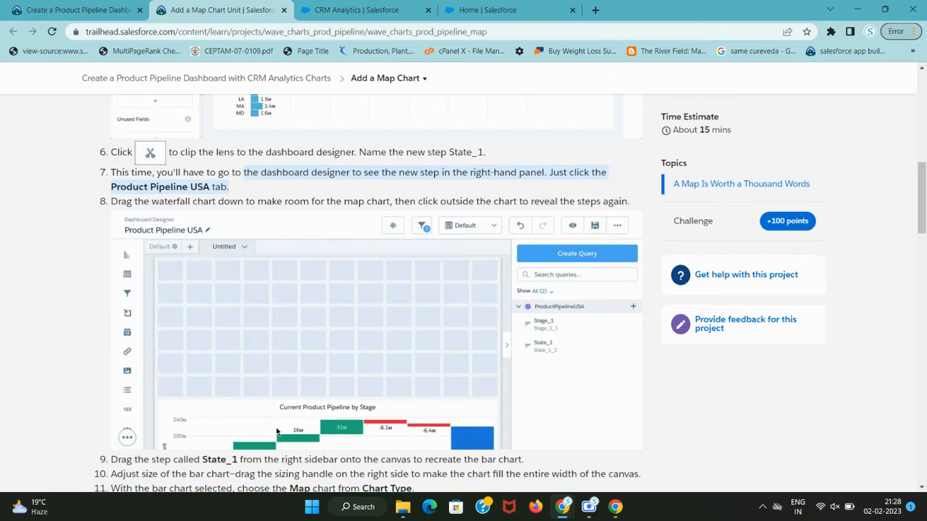
{"action": "left_click_drag", "start_coordinate": [501, 202], "coordinate": [340, 202]}
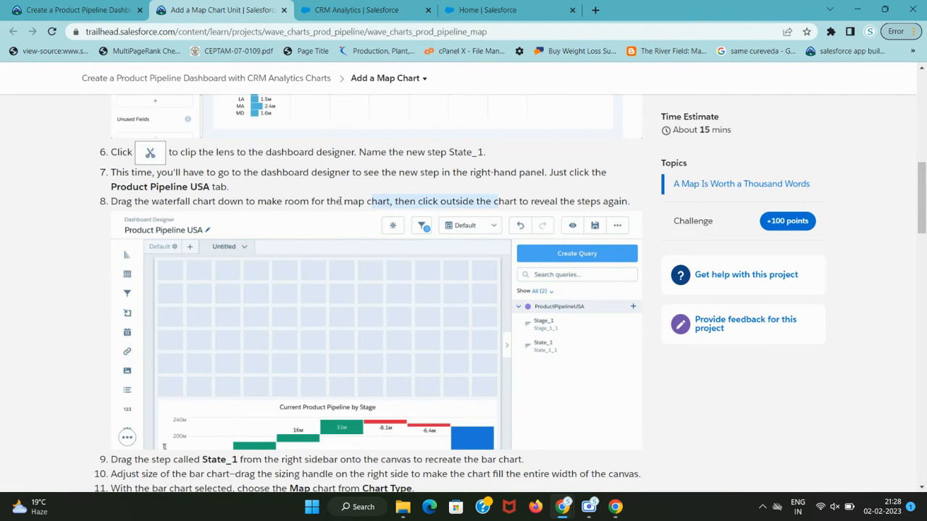
{"action": "left_click_drag", "start_coordinate": [162, 204], "coordinate": [284, 204]}
{"action": "key", "text": "ctrl+Tab"}
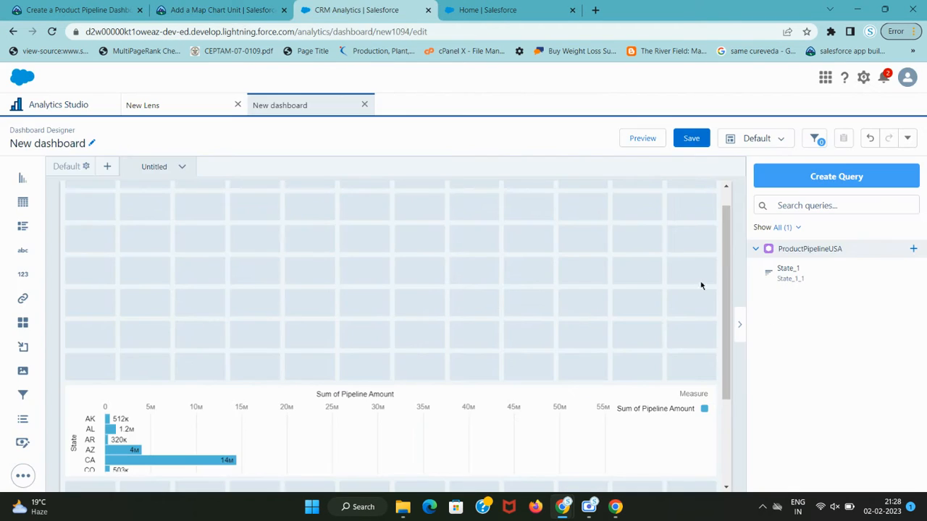
{"action": "left_click", "coordinate": [434, 452]}
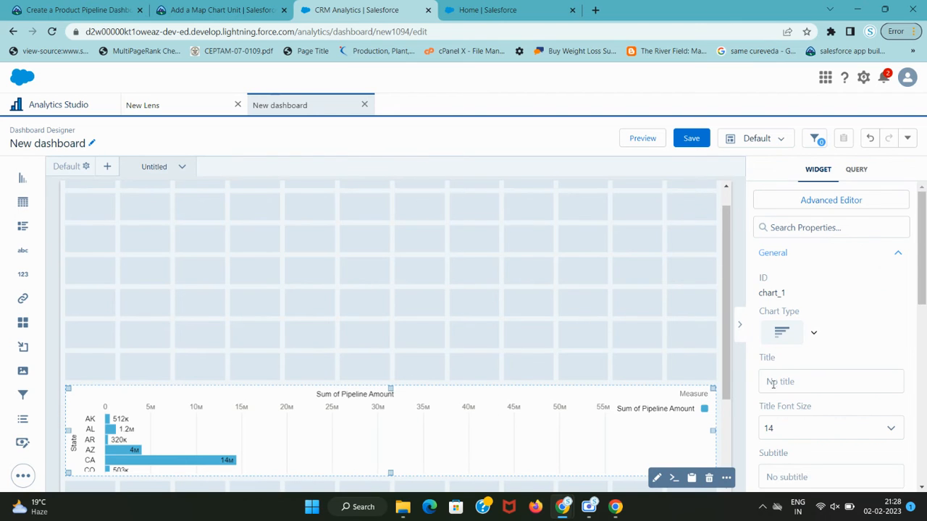
{"action": "left_click", "coordinate": [817, 334]}
{"action": "scroll", "coordinate": [840, 341], "scroll_direction": "down", "scroll_amount": 3}
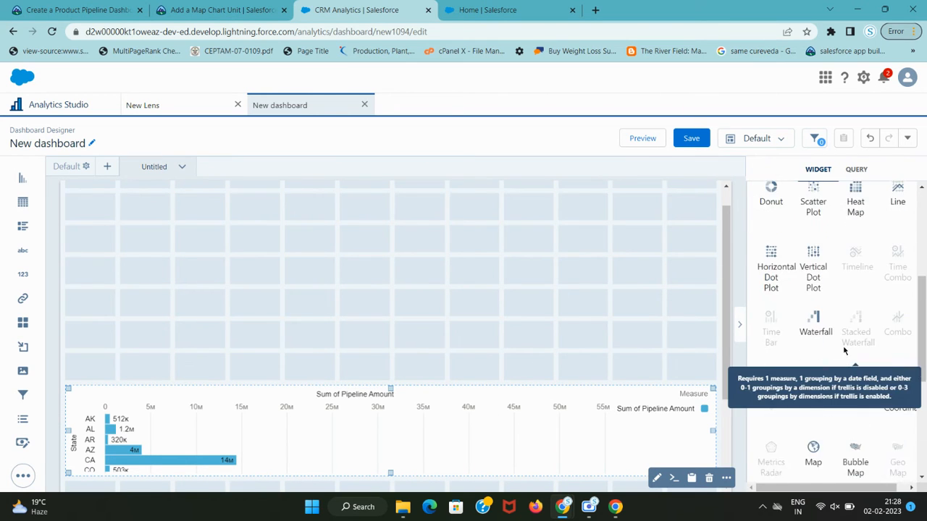
{"action": "scroll", "coordinate": [844, 351], "scroll_direction": "down", "scroll_amount": 1}
{"action": "left_click", "coordinate": [816, 267]}
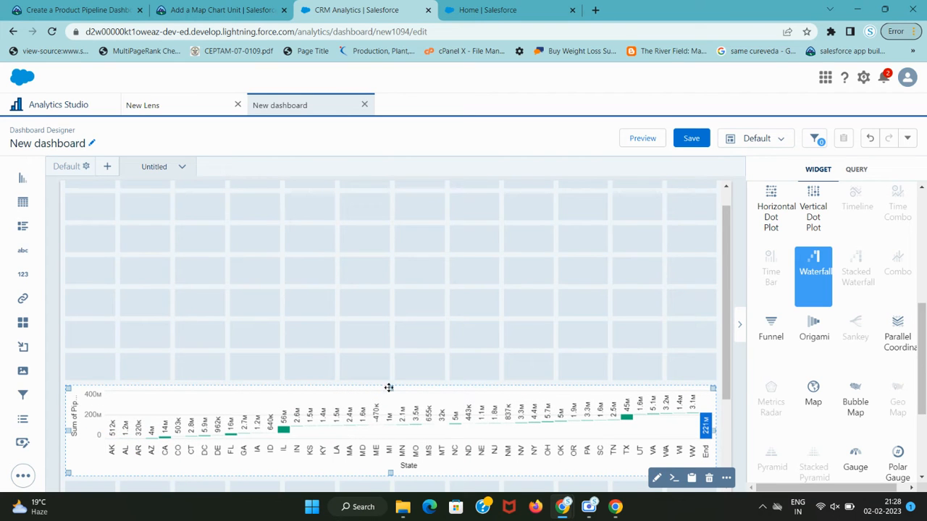
{"action": "left_click_drag", "start_coordinate": [389, 387], "coordinate": [393, 355]}
{"action": "scroll", "coordinate": [468, 355], "scroll_direction": "up", "scroll_amount": 1}
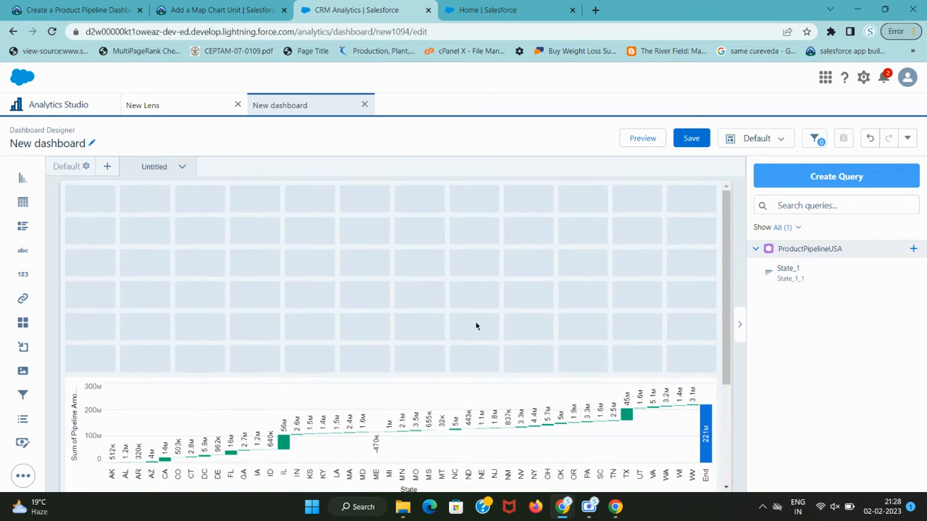
Following Trailhead instructions 9 and 10, add a second State_1 bar chart above the waterfall chart, filling the canvas width and five grid rows high.
{"action": "key", "text": "ctrl+shift+Tab"}
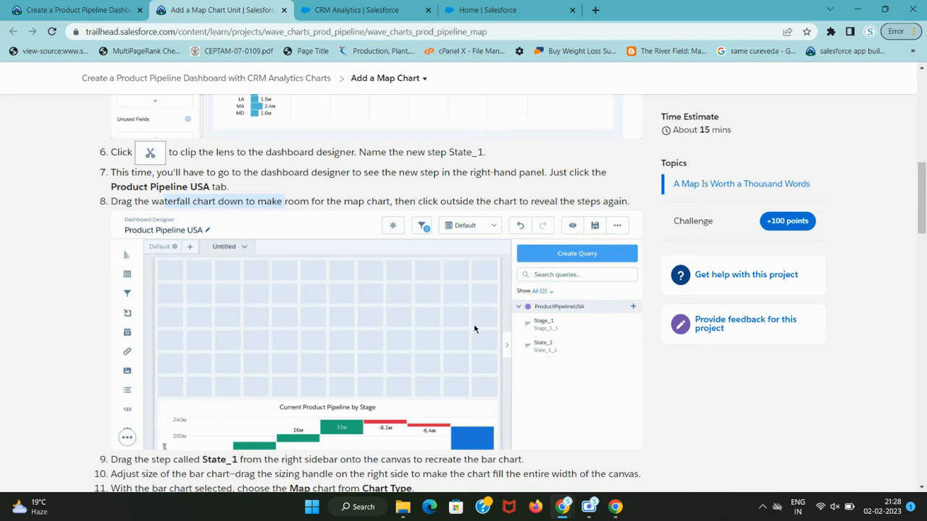
{"action": "scroll", "coordinate": [476, 329], "scroll_direction": "down", "scroll_amount": 4}
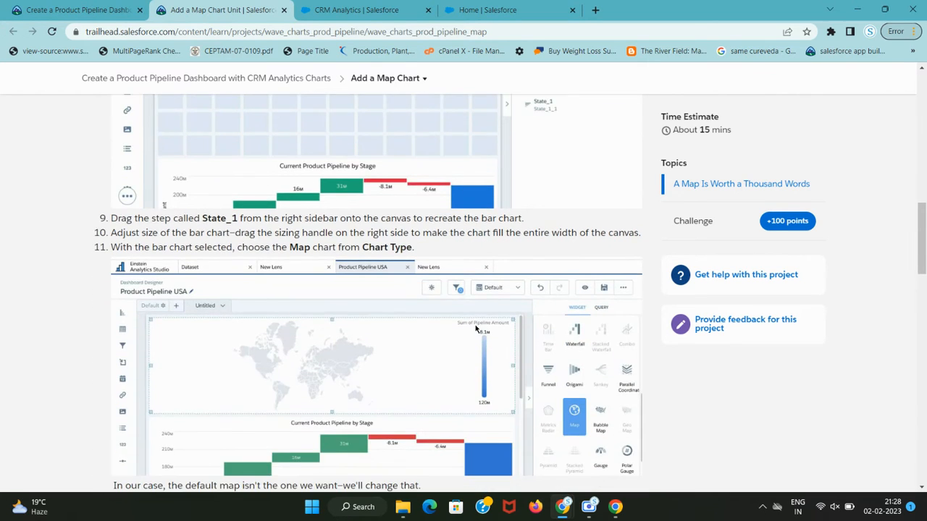
{"action": "key", "text": "ctrl+Tab"}
{"action": "left_click_drag", "start_coordinate": [837, 273], "coordinate": [697, 234]}
{"action": "left_click", "coordinate": [223, 233]}
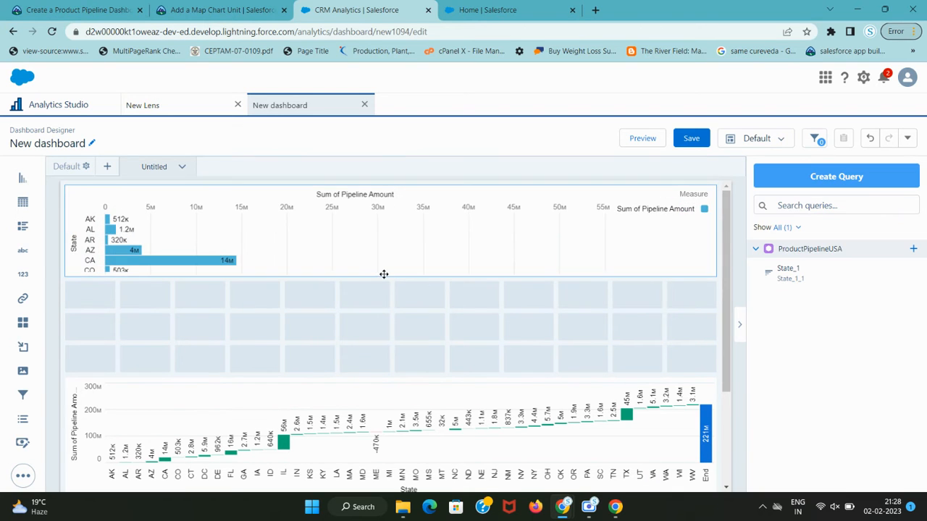
{"action": "left_click", "coordinate": [384, 273]}
{"action": "left_click_drag", "start_coordinate": [389, 273], "coordinate": [392, 320]}
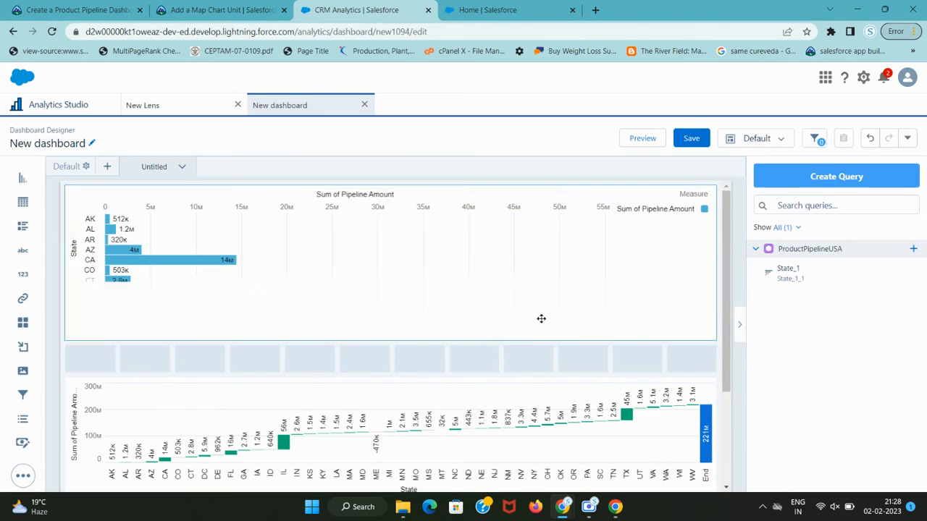
Change the upper State_1 bar chart to the Map chart type.
{"action": "left_click", "coordinate": [681, 282]}
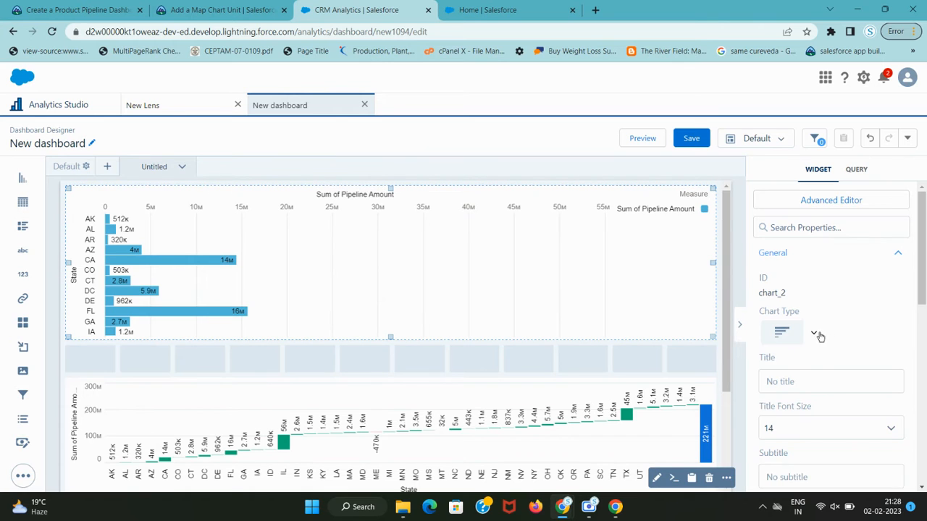
{"action": "left_click", "coordinate": [815, 335]}
{"action": "scroll", "coordinate": [838, 366], "scroll_direction": "down", "scroll_amount": 3}
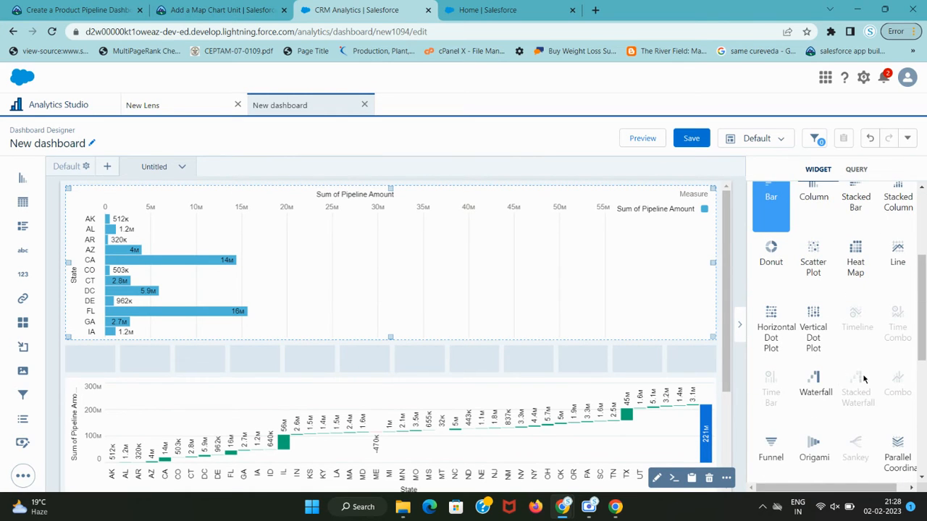
{"action": "scroll", "coordinate": [863, 378], "scroll_direction": "down", "scroll_amount": 4}
{"action": "left_click", "coordinate": [814, 332]}
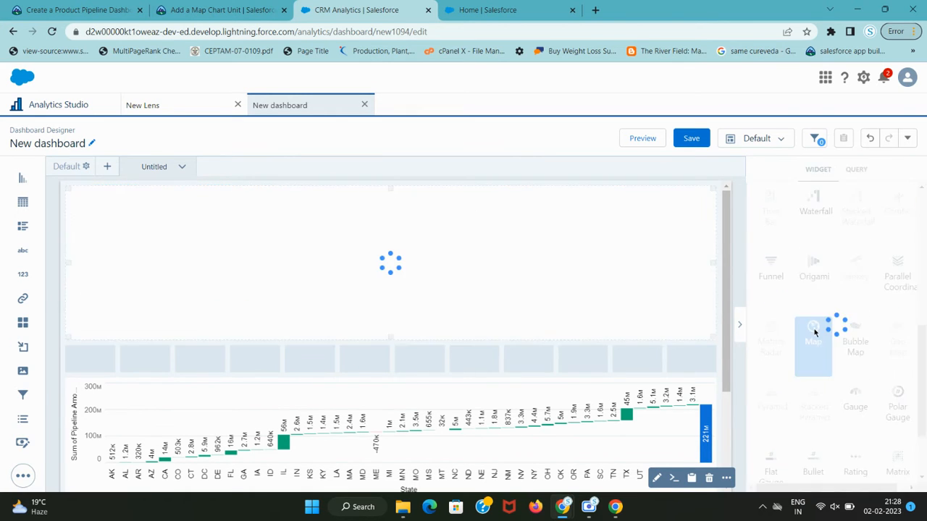
Review Trailhead instructions 10 to 14 and collapse the chart type choices for the map widget on the dashboard.
{"action": "key", "text": "ctrl+shift+Tab"}
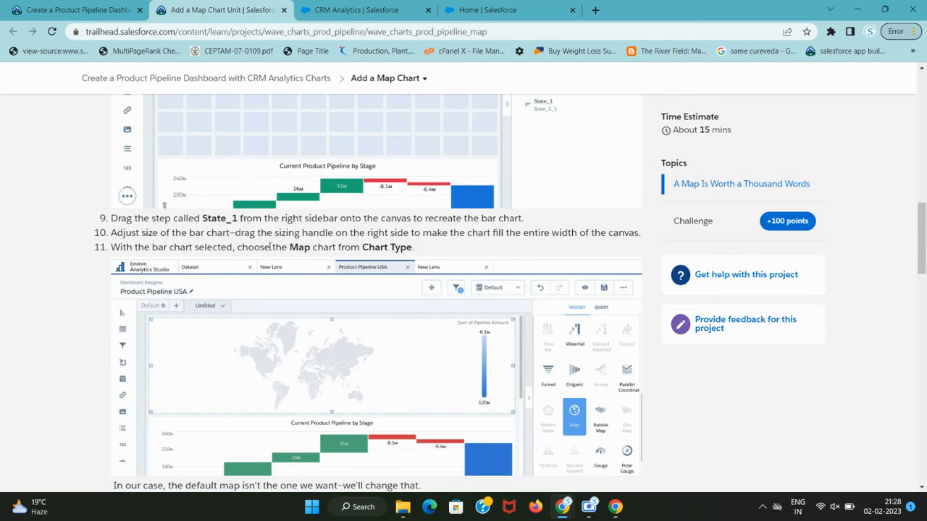
{"action": "left_click_drag", "start_coordinate": [270, 247], "coordinate": [112, 247]}
{"action": "left_click_drag", "start_coordinate": [181, 233], "coordinate": [459, 253]}
{"action": "scroll", "coordinate": [459, 253], "scroll_direction": "down", "scroll_amount": 4}
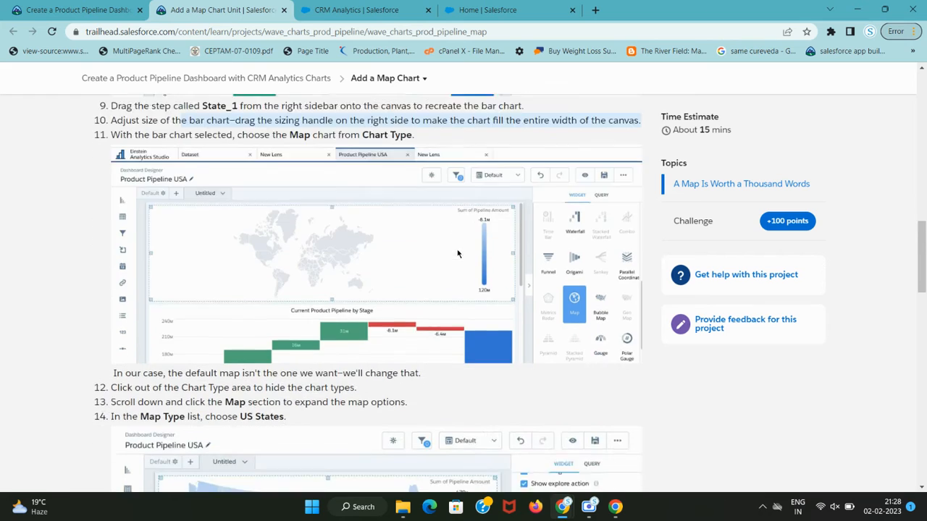
{"action": "left_click_drag", "start_coordinate": [184, 257], "coordinate": [348, 258]}
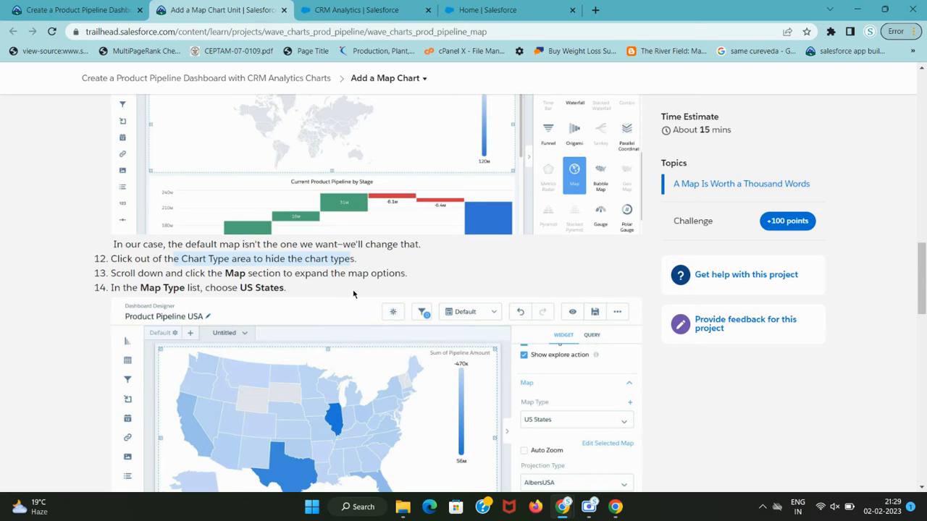
{"action": "key", "text": "ctrl+Tab"}
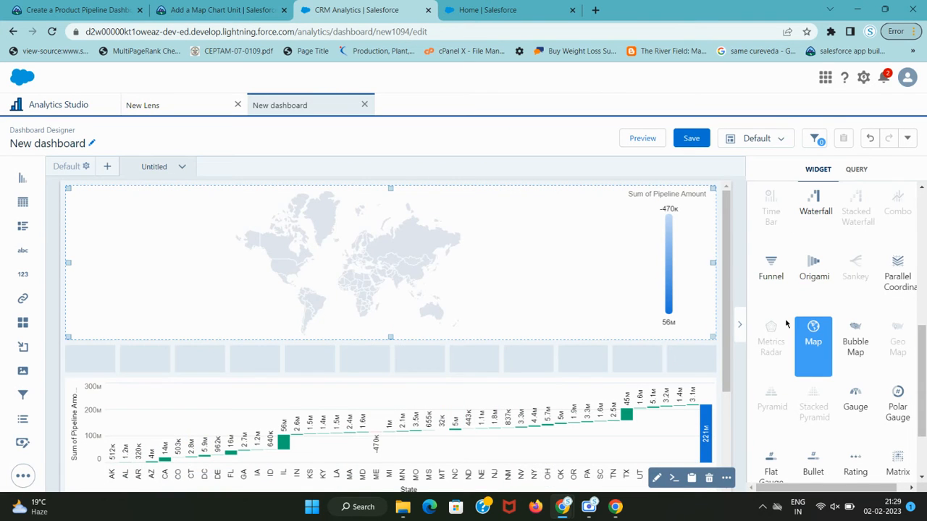
{"action": "scroll", "coordinate": [833, 290], "scroll_direction": "up", "scroll_amount": 5}
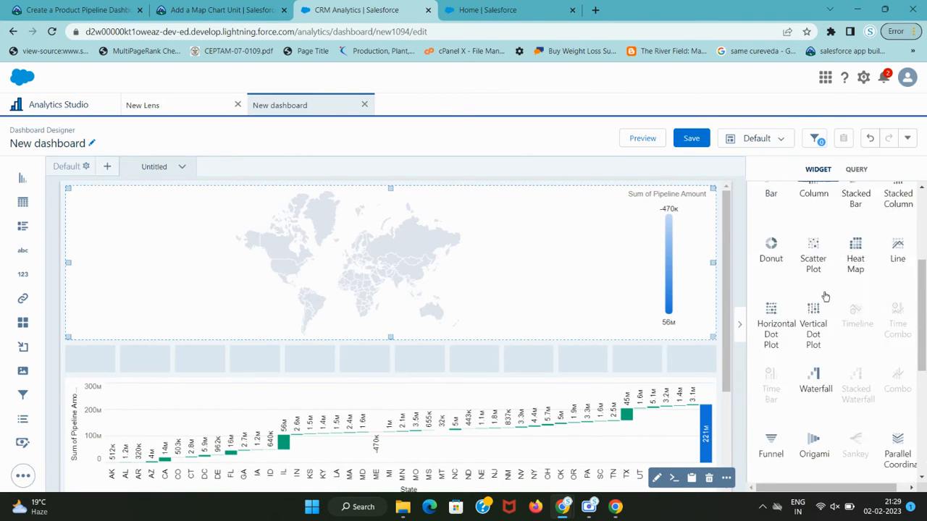
{"action": "left_click", "coordinate": [817, 275]}
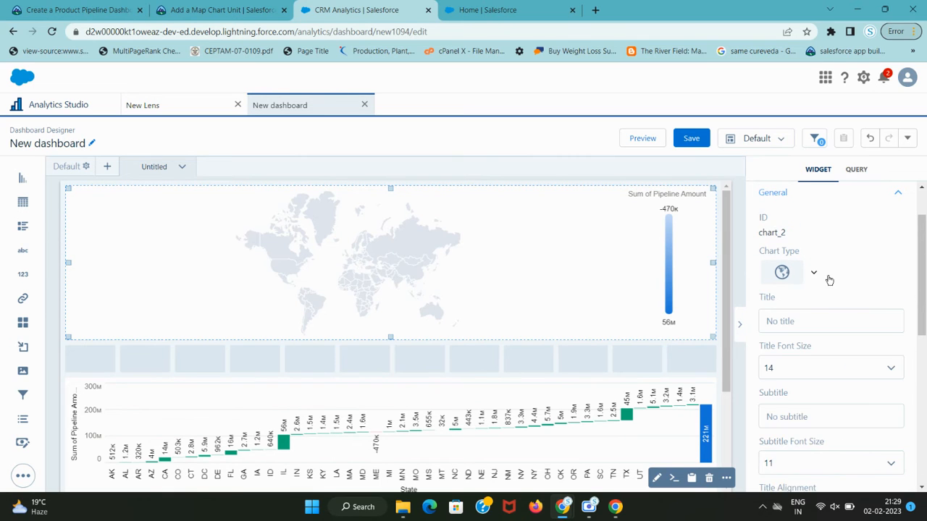
Look through the map widget's property sections and search the dashboard page for "type".
{"action": "scroll", "coordinate": [833, 286], "scroll_direction": "down", "scroll_amount": 3}
{"action": "scroll", "coordinate": [853, 300], "scroll_direction": "down", "scroll_amount": 3}
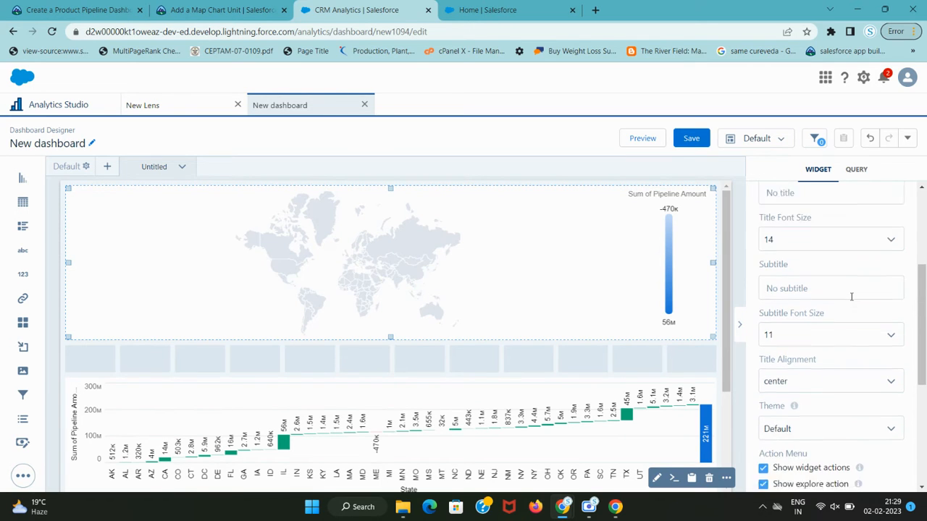
{"action": "scroll", "coordinate": [853, 301], "scroll_direction": "down", "scroll_amount": 1}
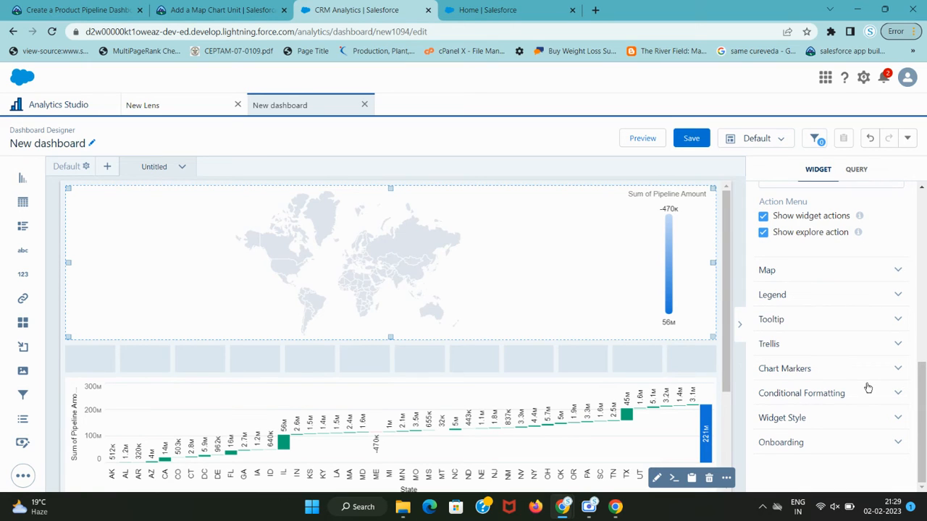
{"action": "key", "text": "ctrl+f"}
{"action": "type", "text": "type"}
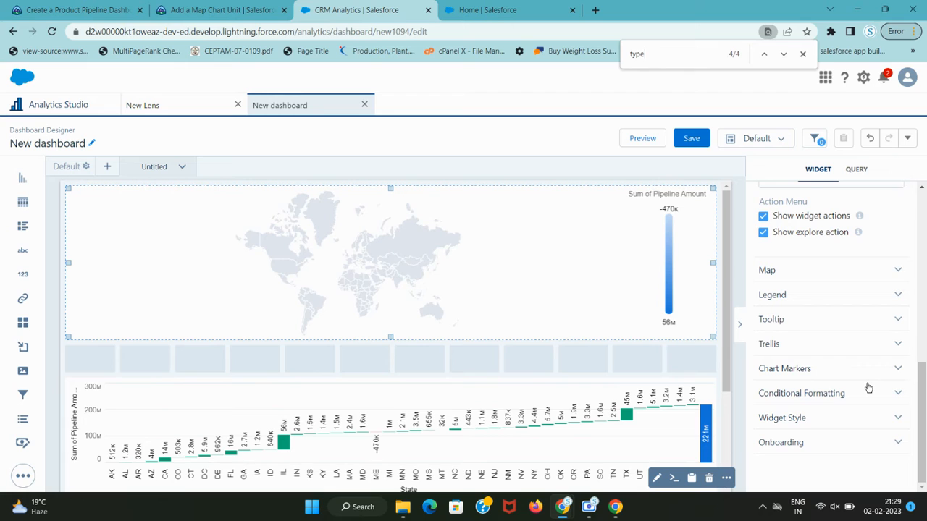
{"action": "key", "text": "Return"}
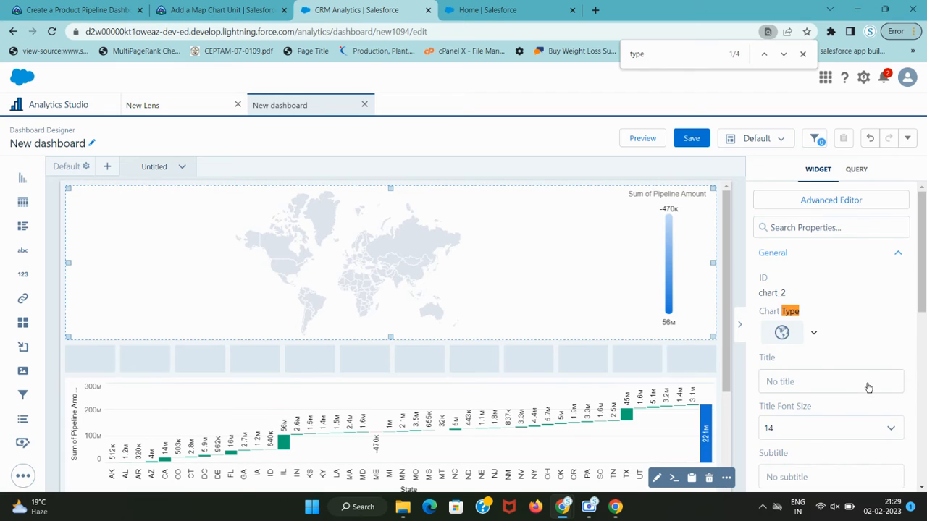
{"action": "key", "text": "Return"}
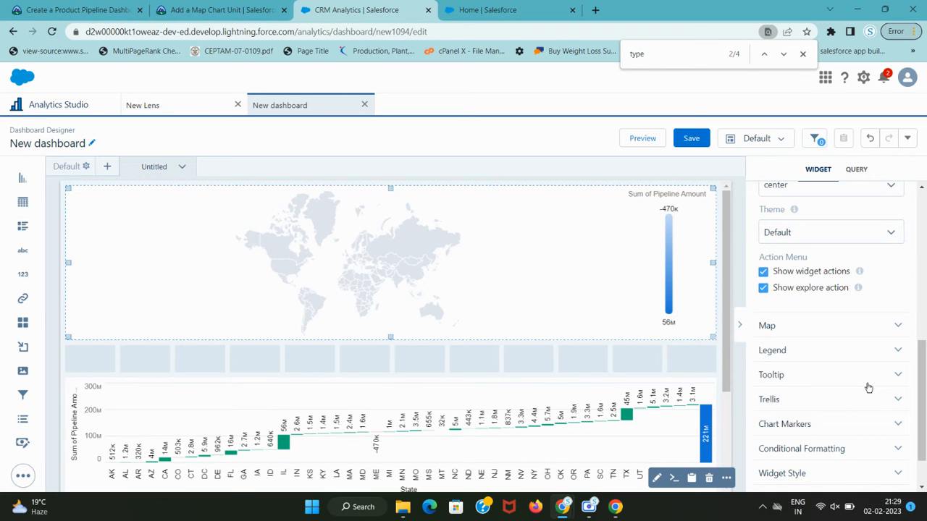
{"action": "scroll", "coordinate": [871, 387], "scroll_direction": "down", "scroll_amount": 1}
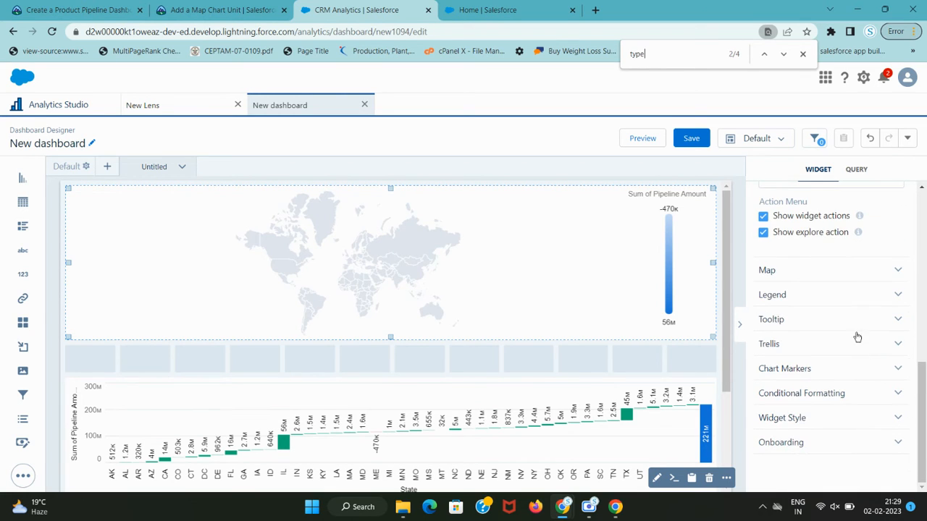
Copy the term Chart Type from Trailhead instruction 12, search the dashboard page for it, and return to the Trailhead instructions.
{"action": "key", "text": "ctrl+shift+Tab"}
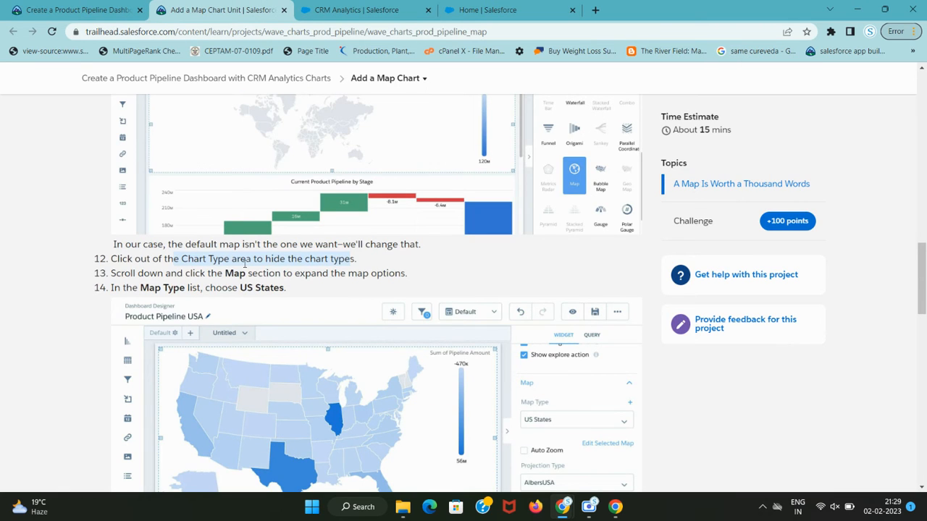
{"action": "left_click", "coordinate": [181, 262]}
{"action": "left_click_drag", "start_coordinate": [183, 262], "coordinate": [229, 260]}
{"action": "left_click", "coordinate": [355, 9]}
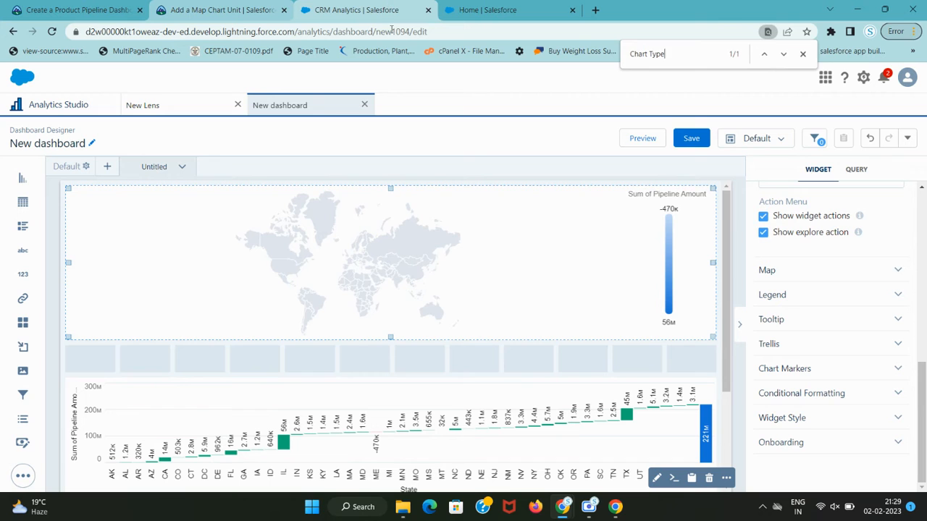
{"action": "key", "text": "Return"}
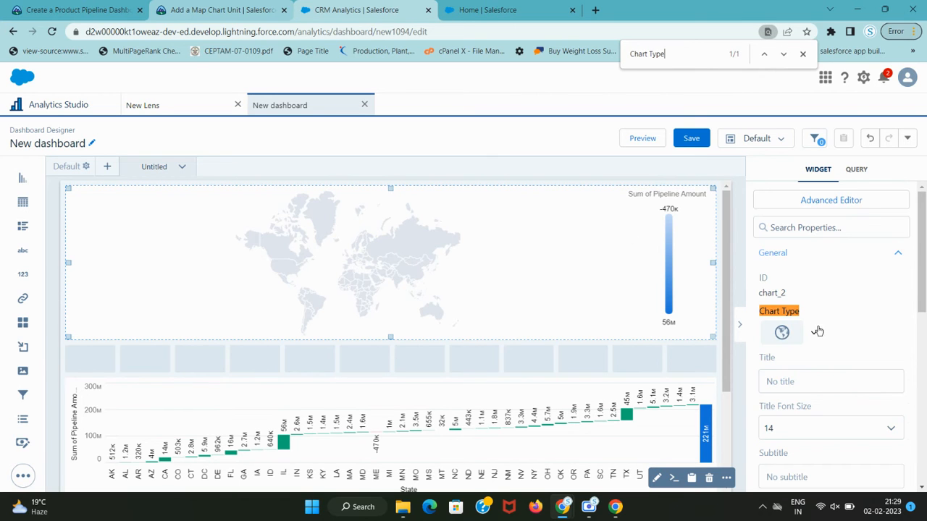
{"action": "key", "text": "ctrl+shift+Tab"}
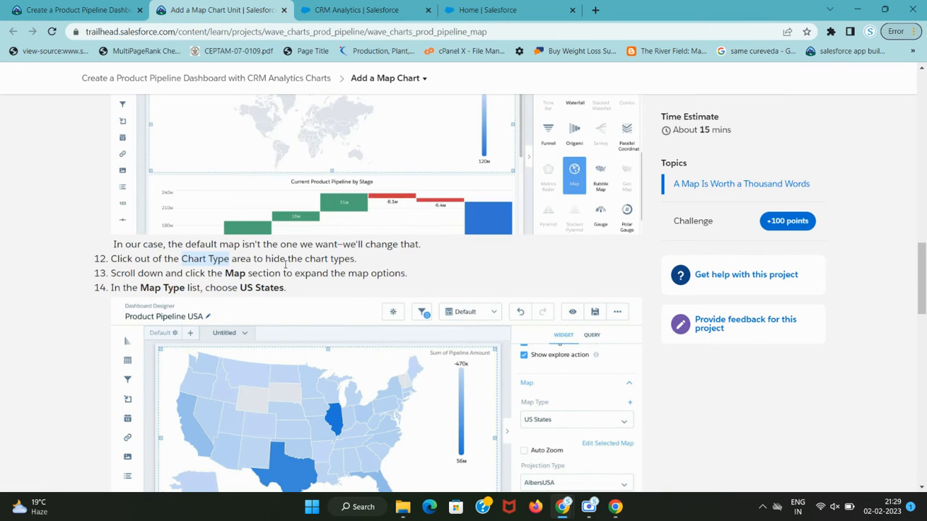
Review Trailhead instructions 12 and 13, collapse the map widget's General properties, and expand its Map properties.
{"action": "left_click_drag", "start_coordinate": [285, 265], "coordinate": [348, 259]}
{"action": "left_click_drag", "start_coordinate": [211, 275], "coordinate": [314, 275]}
{"action": "key", "text": "ctrl+Tab"}
{"action": "scroll", "coordinate": [873, 371], "scroll_direction": "down", "scroll_amount": 5}
{"action": "scroll", "coordinate": [873, 372], "scroll_direction": "down", "scroll_amount": 3}
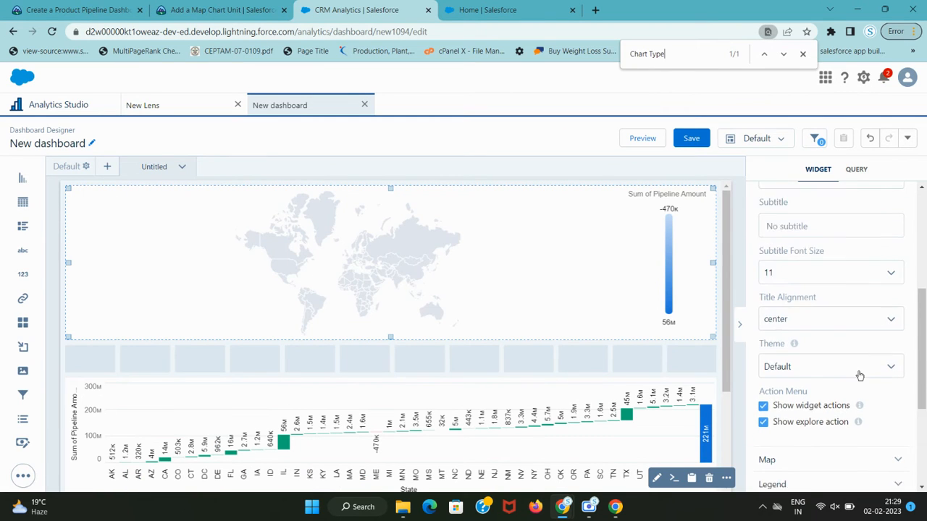
{"action": "scroll", "coordinate": [864, 313], "scroll_direction": "up", "scroll_amount": 6}
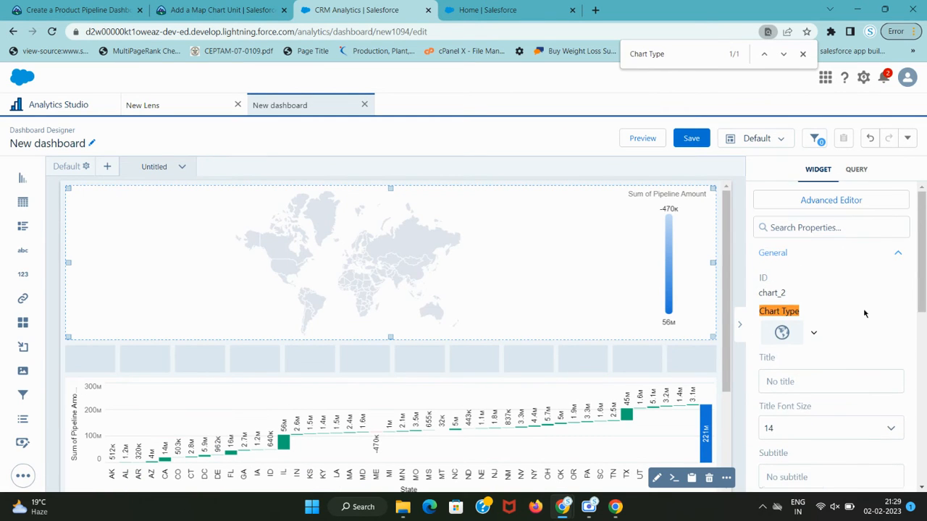
{"action": "left_click", "coordinate": [813, 333]}
{"action": "left_click", "coordinate": [812, 334]}
{"action": "left_click", "coordinate": [889, 259]}
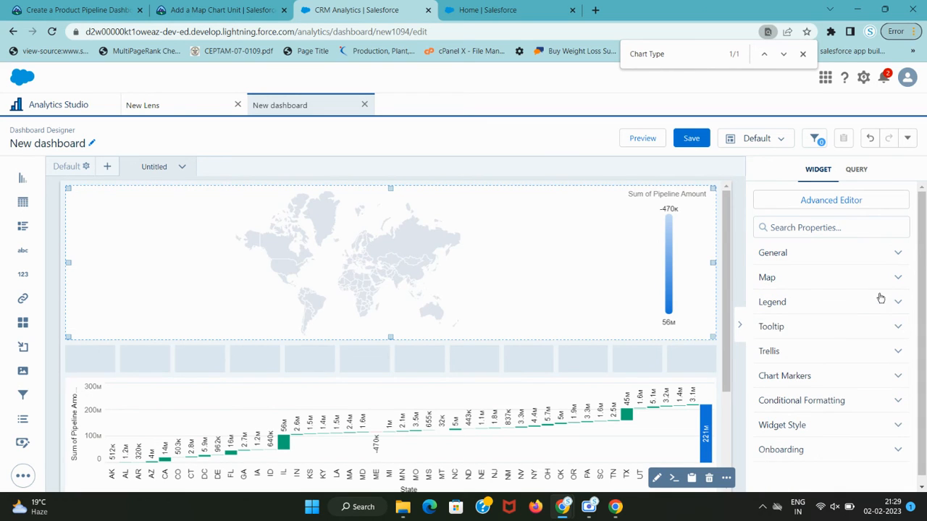
{"action": "left_click", "coordinate": [807, 283]}
{"action": "scroll", "coordinate": [826, 326], "scroll_direction": "down", "scroll_amount": 1}
Check Trailhead instruction 14 and set the dashboard map widget's Map Type to US States.
{"action": "key", "text": "ctrl+shift+Tab"}
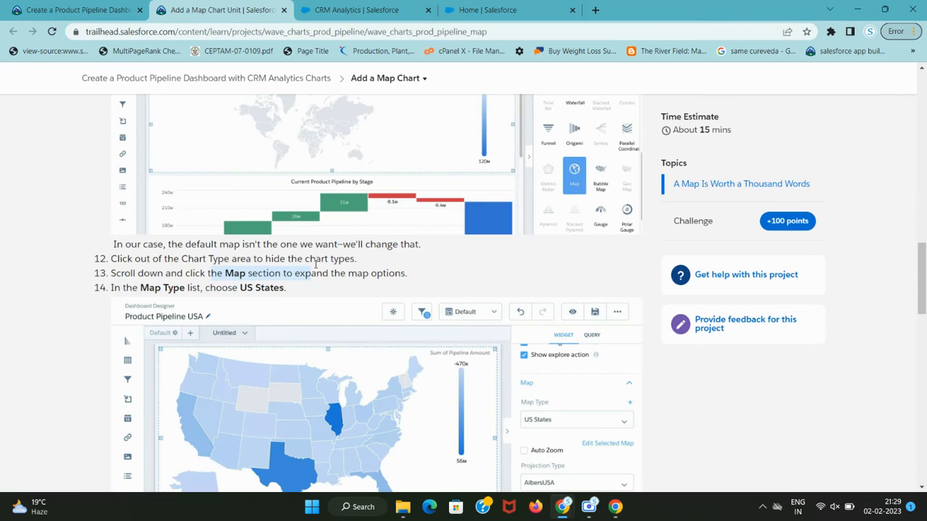
{"action": "left_click_drag", "start_coordinate": [203, 291], "coordinate": [112, 289]}
{"action": "key", "text": "ctrl+Tab"}
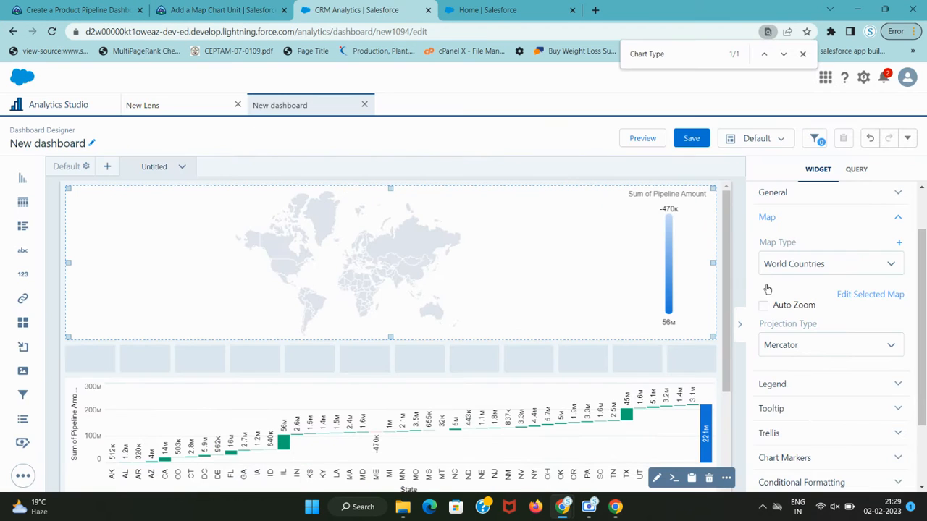
{"action": "left_click", "coordinate": [837, 265]}
{"action": "left_click", "coordinate": [827, 287]}
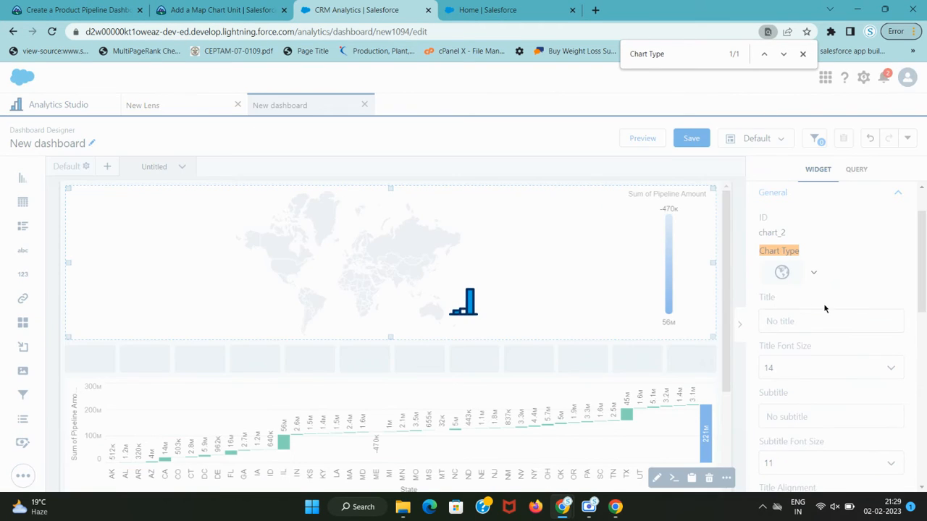
Copy "Geographic Distribution of Opportunities" from Trailhead instruction 15 and set it as the map widget's title.
{"action": "key", "text": "ctrl+shift+Tab"}
{"action": "scroll", "coordinate": [389, 324], "scroll_direction": "down", "scroll_amount": 3}
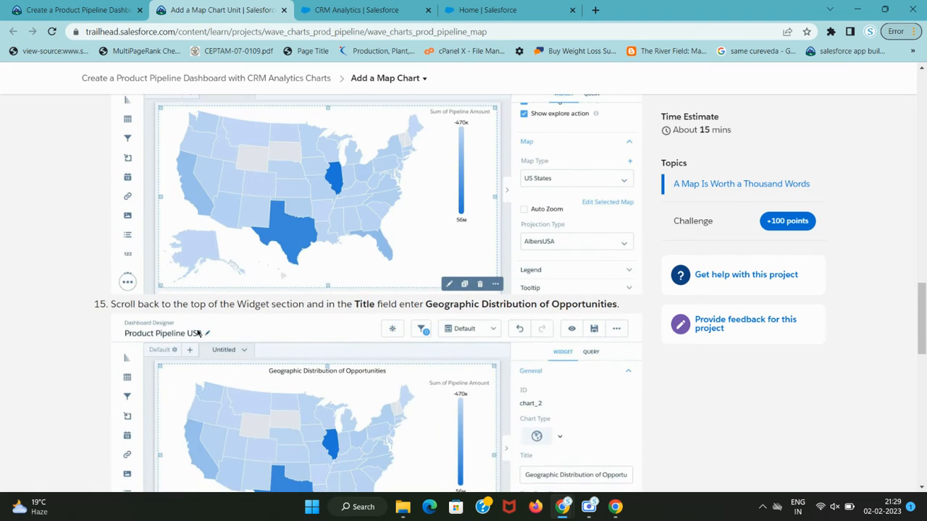
{"action": "left_click_drag", "start_coordinate": [226, 307], "coordinate": [616, 307]}
{"action": "key", "text": "ctrl+c"}
{"action": "left_click", "coordinate": [423, 306]}
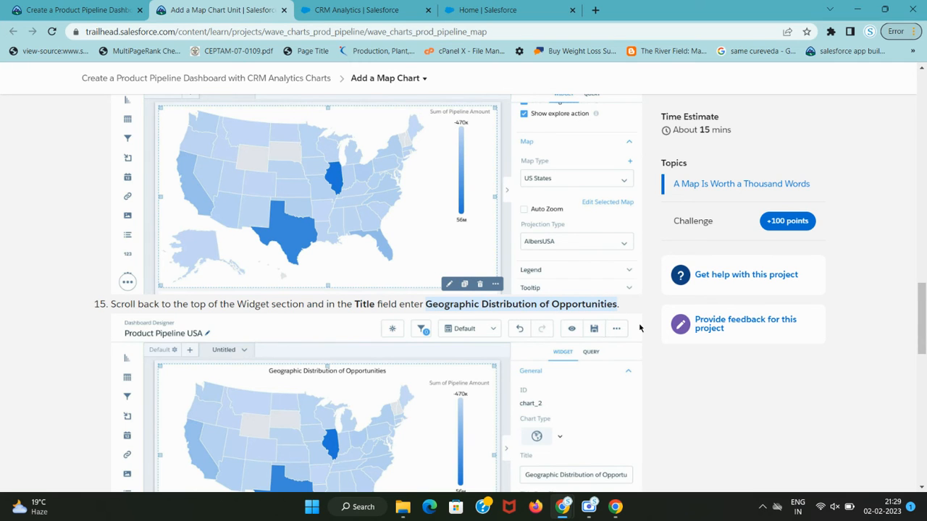
{"action": "key", "text": "ctrl+Tab"}
{"action": "left_click", "coordinate": [791, 323]}
{"action": "key", "text": "ctrl+v"}
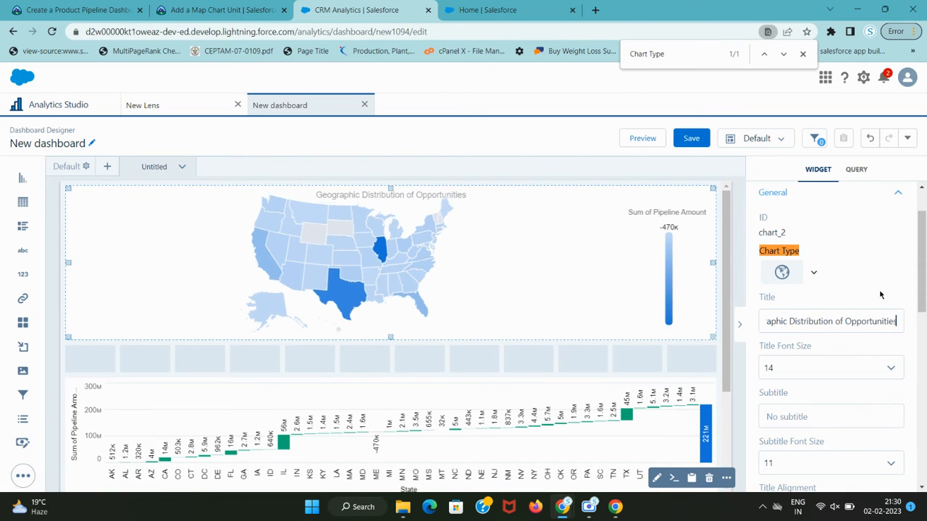
Read Trailhead instruction 16, close the dashboard page search, and save the dashboard as New dashboard in My Private App.
{"action": "key", "text": "ctrl+shift+Tab"}
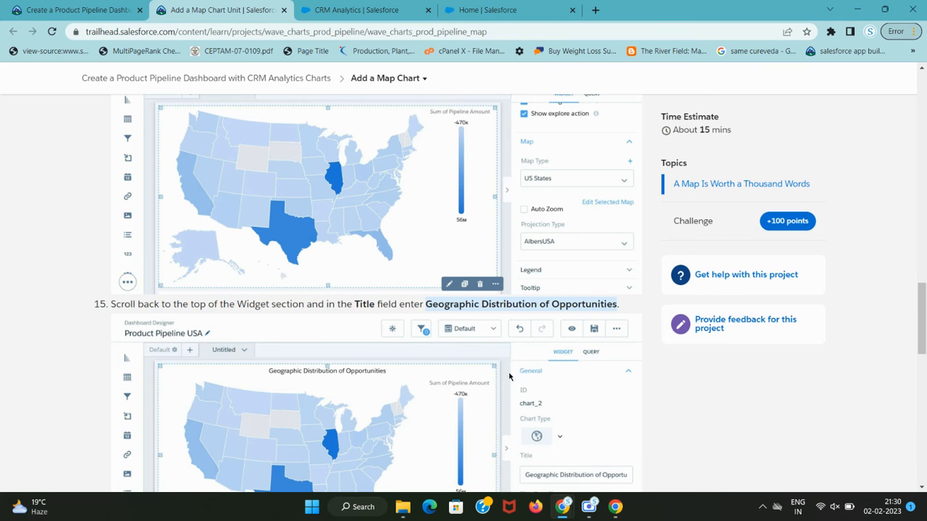
{"action": "scroll", "coordinate": [477, 360], "scroll_direction": "down", "scroll_amount": 3}
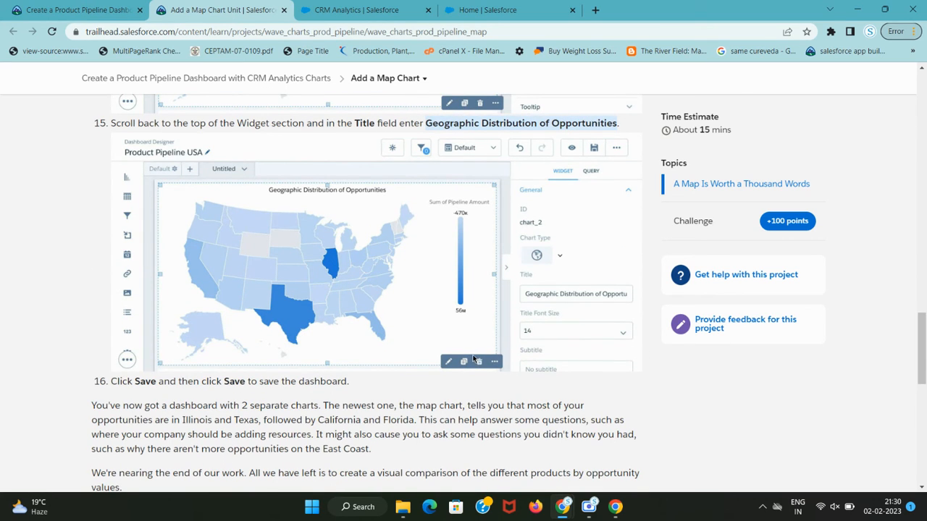
{"action": "scroll", "coordinate": [473, 359], "scroll_direction": "down", "scroll_amount": 2}
{"action": "key", "text": "ctrl+Tab"}
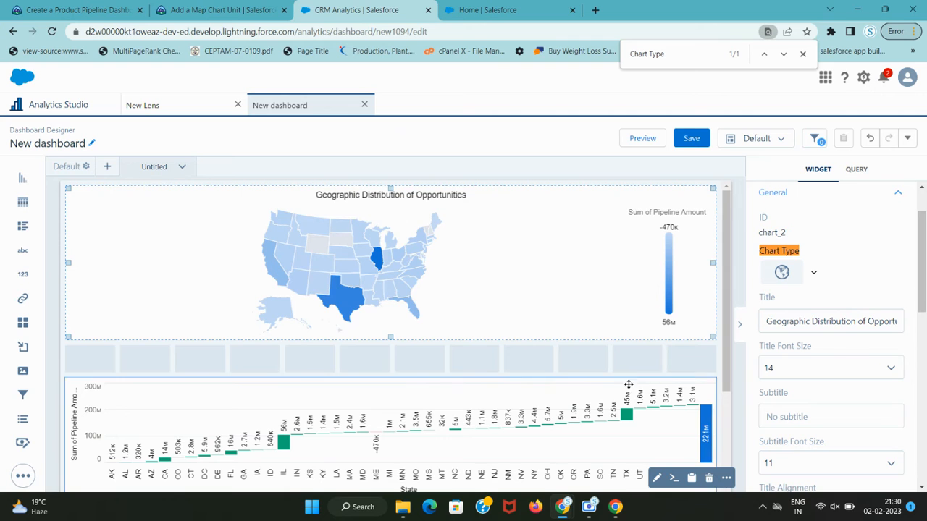
{"action": "left_click", "coordinate": [803, 54]}
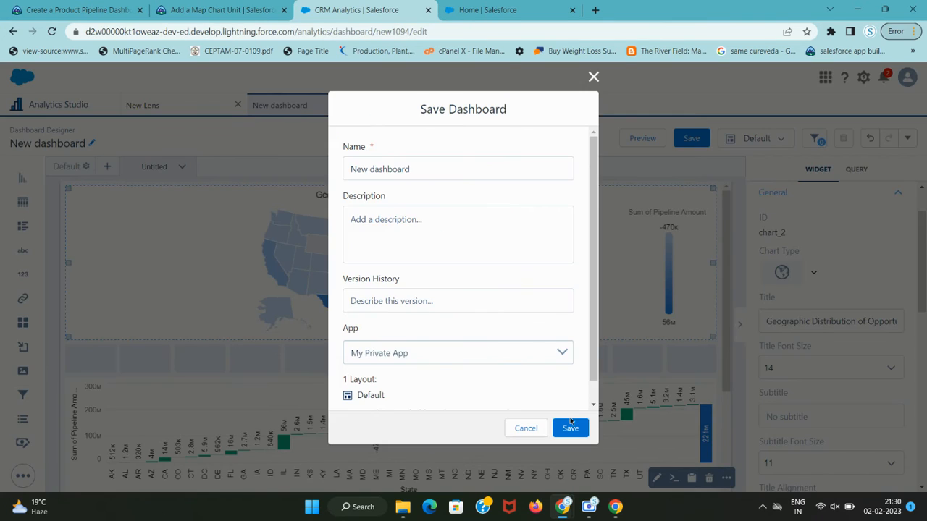
{"action": "left_click", "coordinate": [571, 428]}
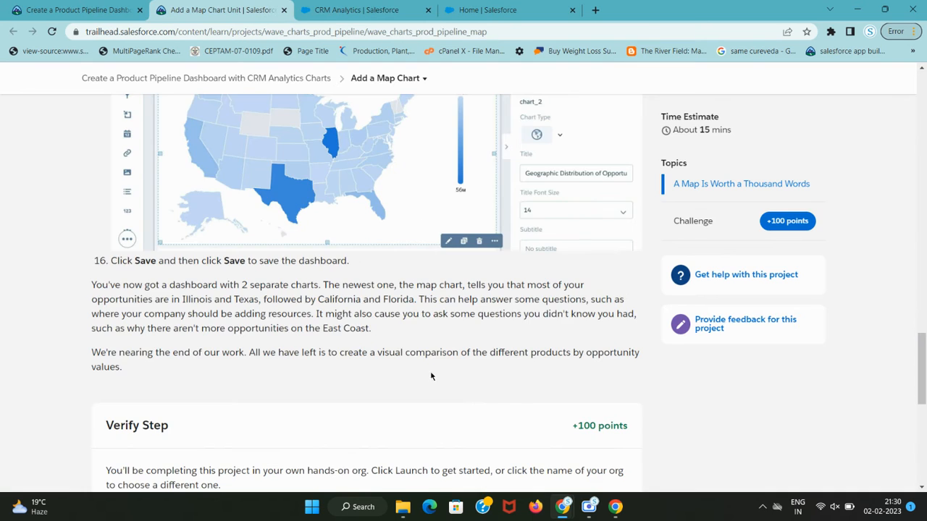
Copy the dashboard name from Trailhead instruction 7 and rename the dashboard as Product Pipeline USA.
{"action": "scroll", "coordinate": [375, 343], "scroll_direction": "up", "scroll_amount": 4}
{"action": "scroll", "coordinate": [375, 342], "scroll_direction": "down", "scroll_amount": 3}
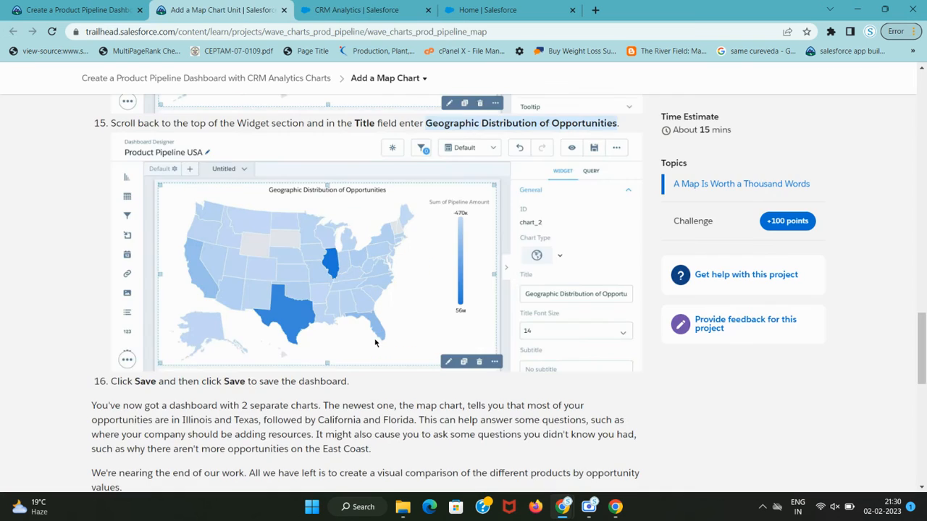
{"action": "scroll", "coordinate": [375, 342], "scroll_direction": "up", "scroll_amount": 3}
{"action": "scroll", "coordinate": [375, 342], "scroll_direction": "up", "scroll_amount": 7}
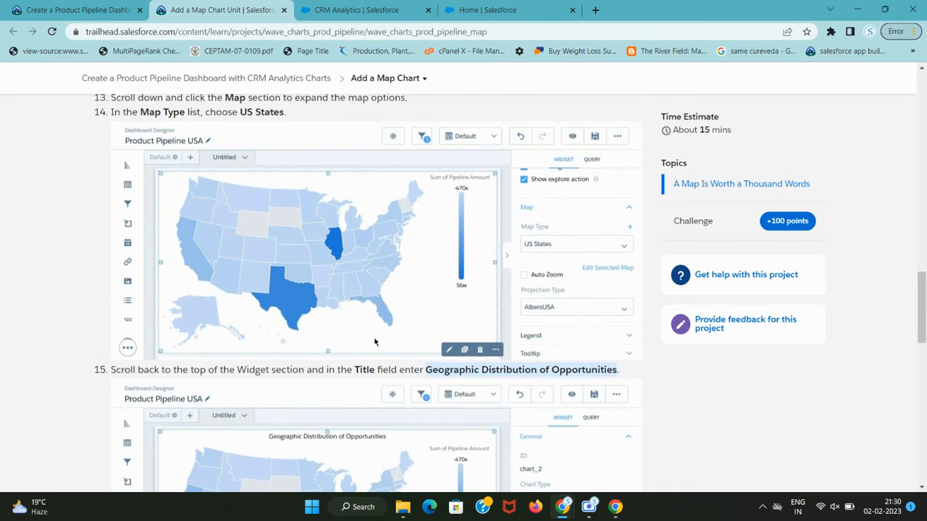
{"action": "scroll", "coordinate": [218, 277], "scroll_direction": "up", "scroll_amount": 3}
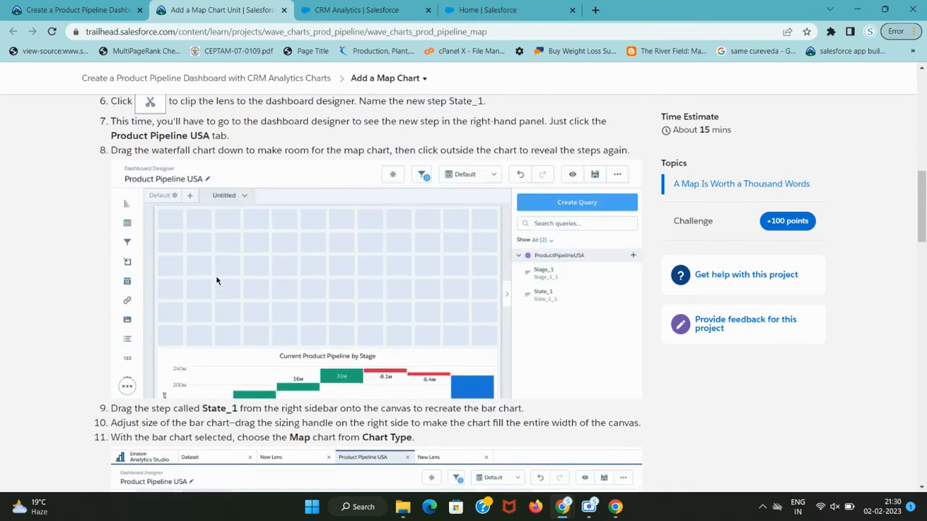
{"action": "left_click_drag", "start_coordinate": [111, 187], "coordinate": [208, 186]}
{"action": "key", "text": "ctrl+c"}
{"action": "key", "text": "ctrl+Tab"}
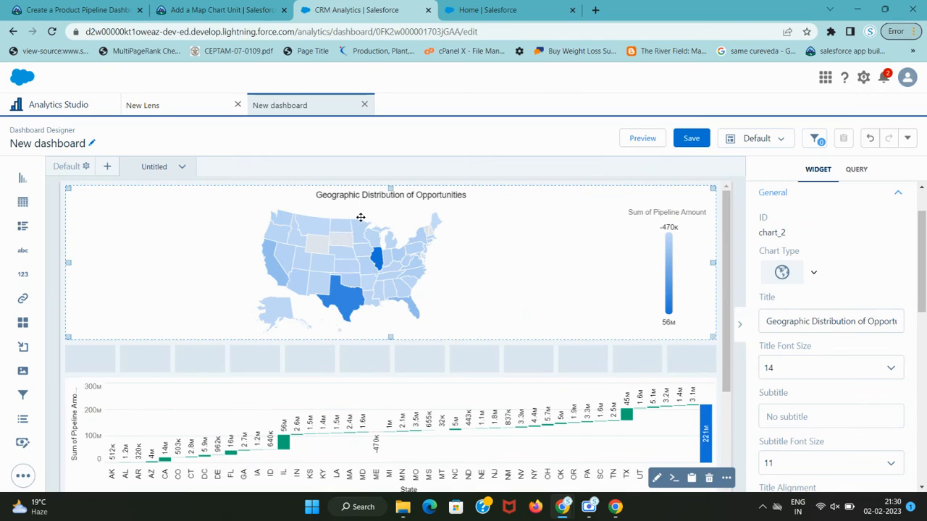
{"action": "left_click", "coordinate": [118, 148]}
{"action": "key", "text": "ctrl+a"}
{"action": "key", "text": "ctrl+v"}
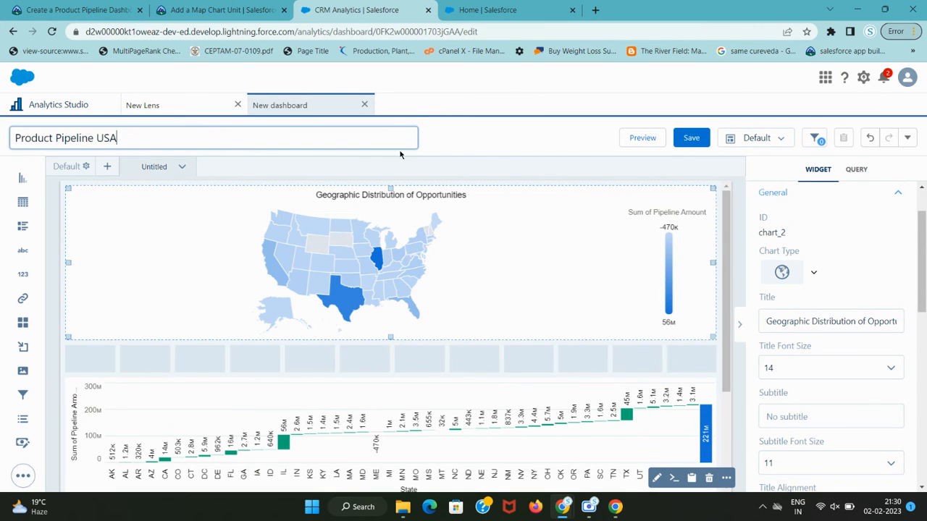
Save the Product Pipeline USA dashboard in My Private App and reload its page.
{"action": "left_click", "coordinate": [691, 137]}
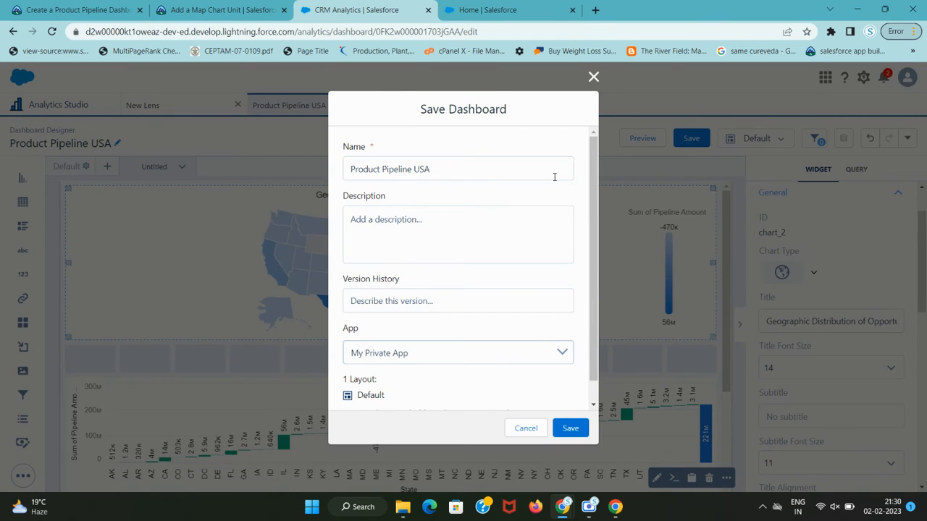
{"action": "left_click", "coordinate": [571, 430]}
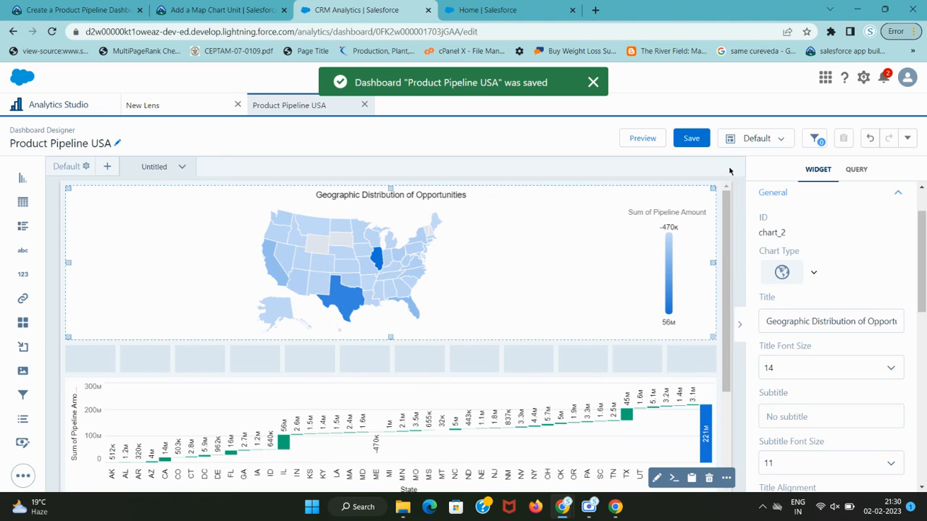
{"action": "left_click", "coordinate": [691, 138]}
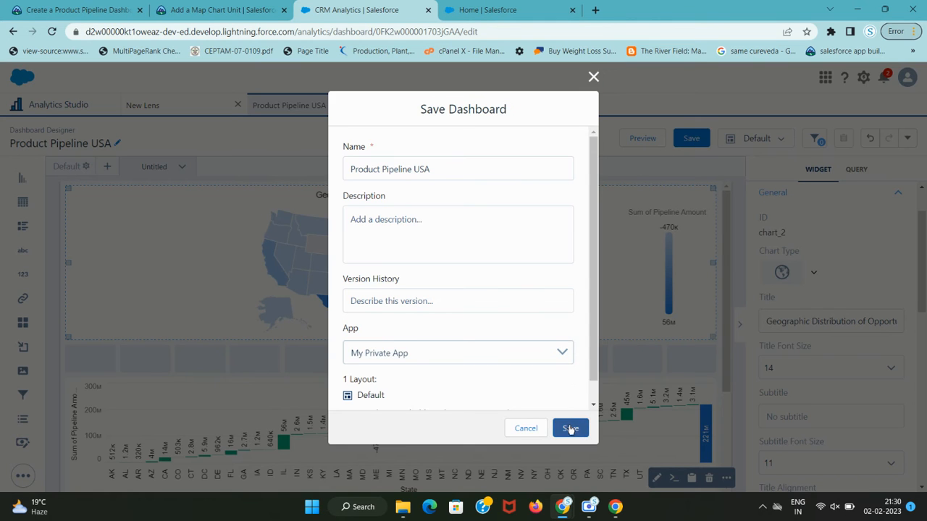
{"action": "left_click", "coordinate": [570, 429]}
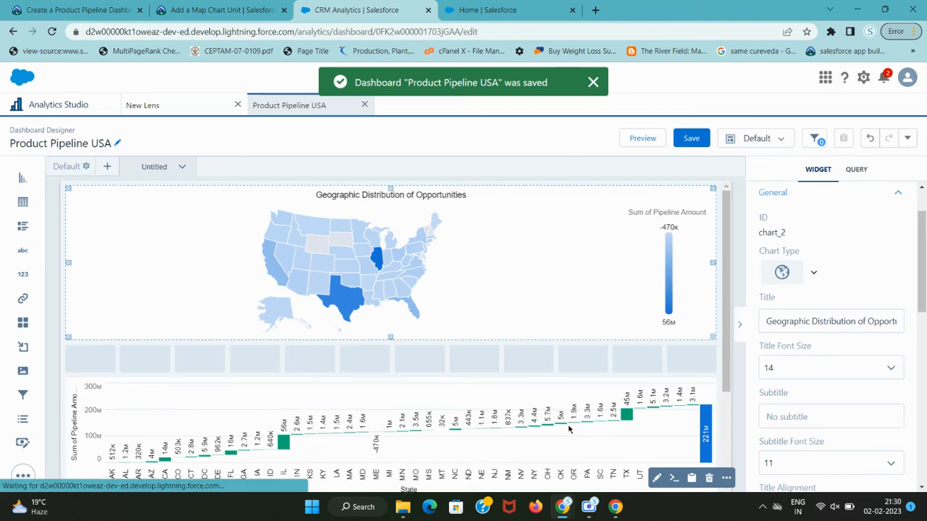
{"action": "key", "text": "F5"}
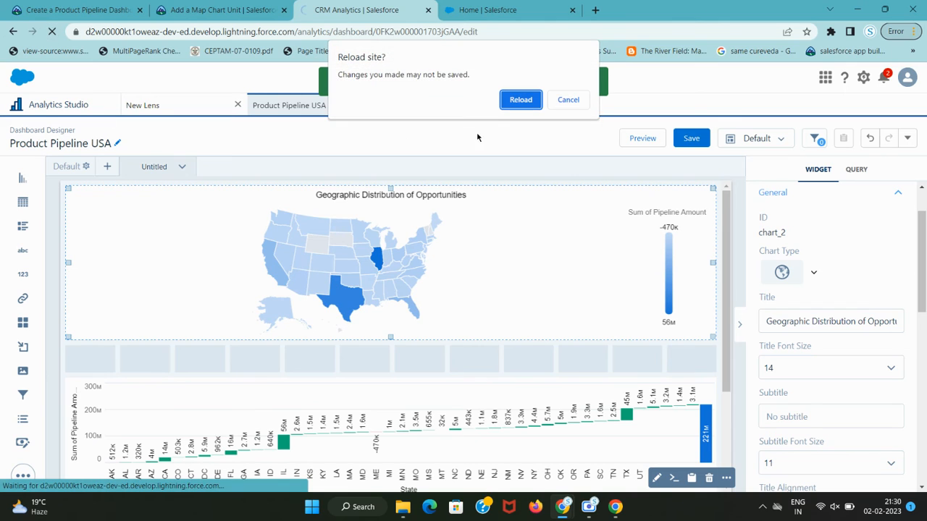
{"action": "left_click", "coordinate": [519, 102]}
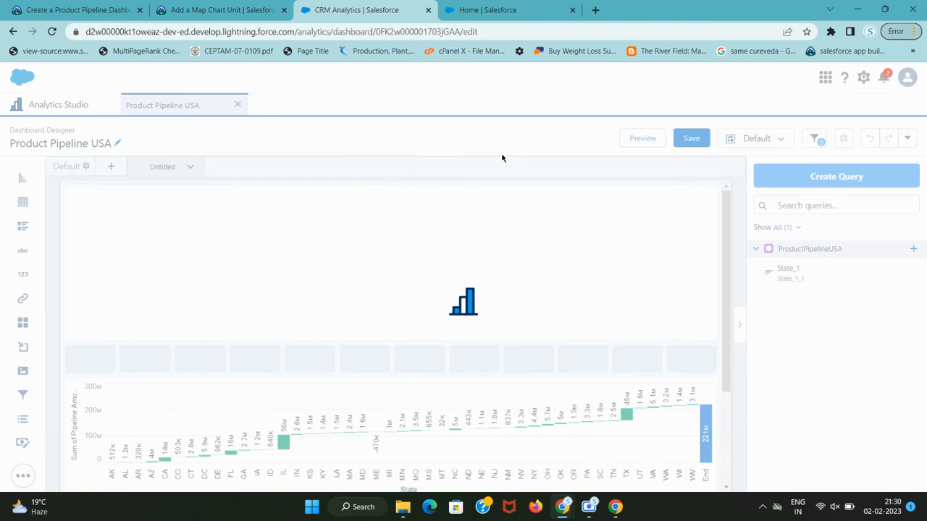
Return to Trailhead's Add a Map Chart unit and submit the step for verification to earn 100 points.
{"action": "left_click", "coordinate": [221, 9]}
{"action": "scroll", "coordinate": [391, 298], "scroll_direction": "down", "scroll_amount": 3}
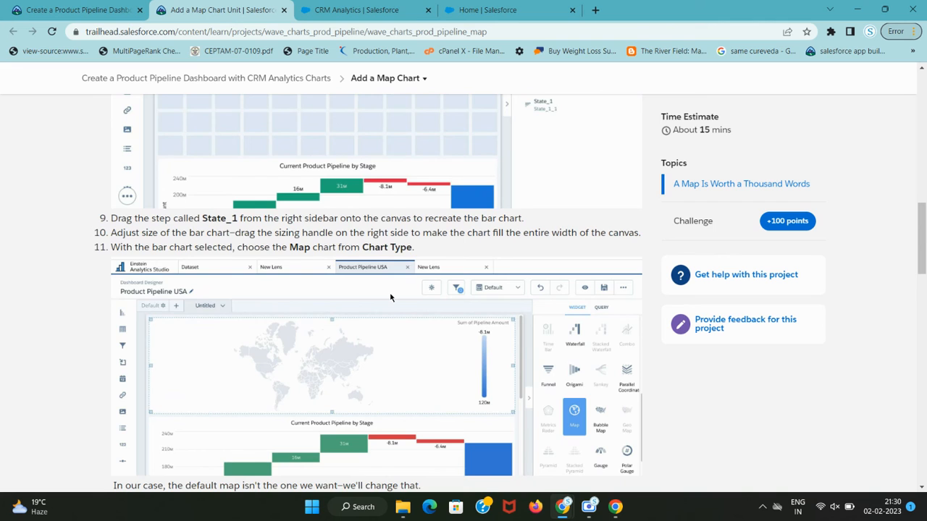
{"action": "scroll", "coordinate": [391, 297], "scroll_direction": "down", "scroll_amount": 15}
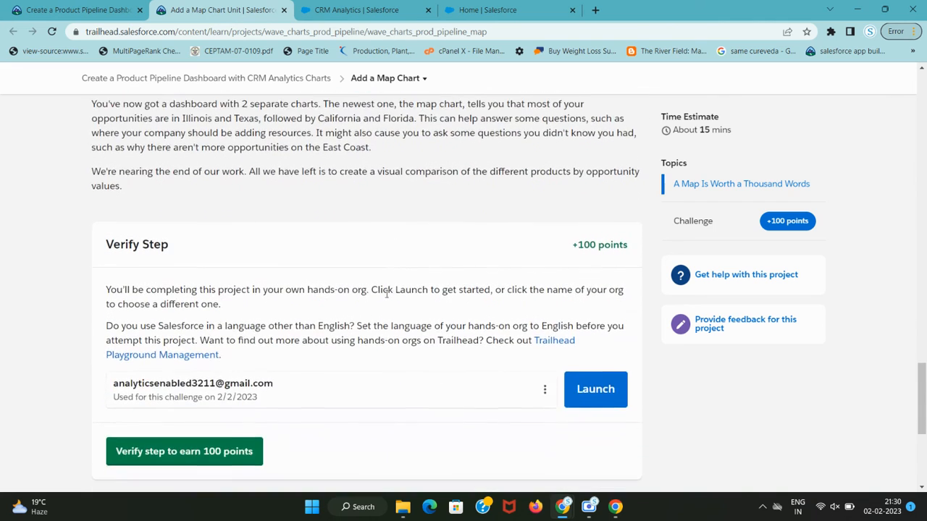
{"action": "scroll", "coordinate": [387, 293], "scroll_direction": "down", "scroll_amount": 2}
{"action": "left_click", "coordinate": [232, 331]}
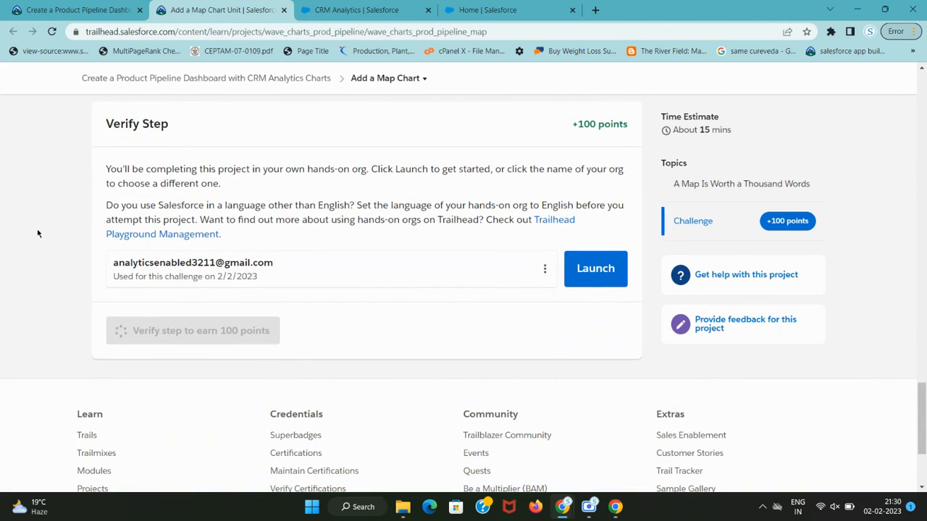